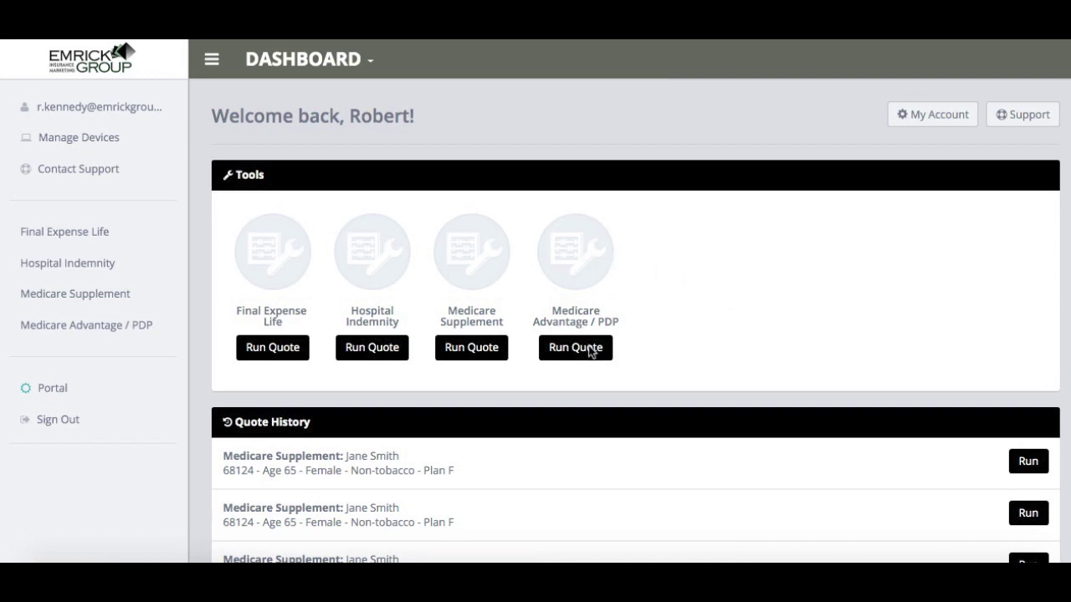
Start a Medicare Advantage / PDP quote for ZIP code 68124 with Medicare Advantage as the plan
click(590, 351)
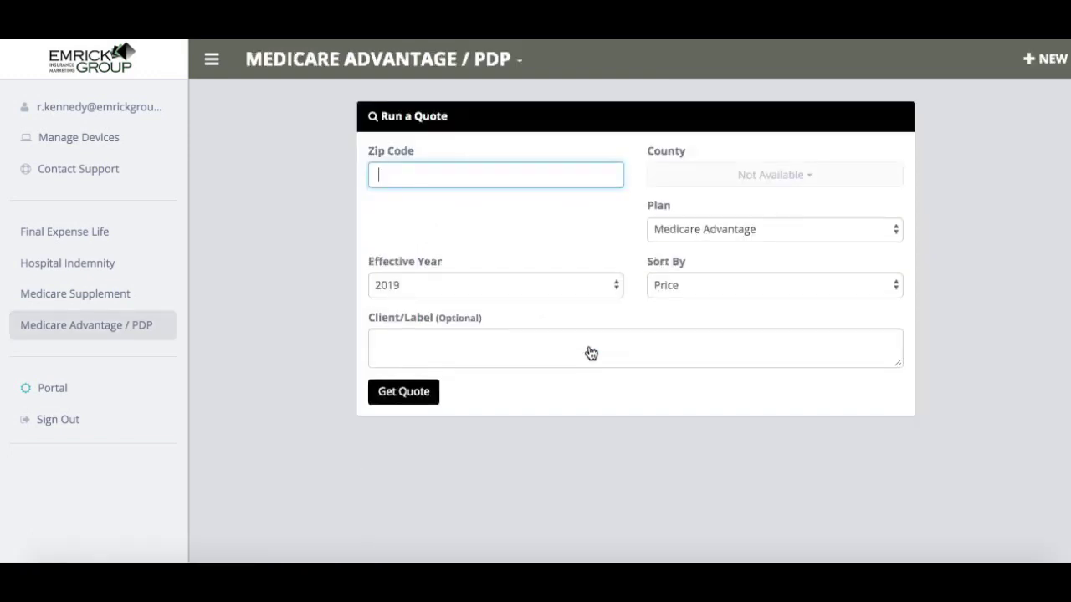
text(68124)
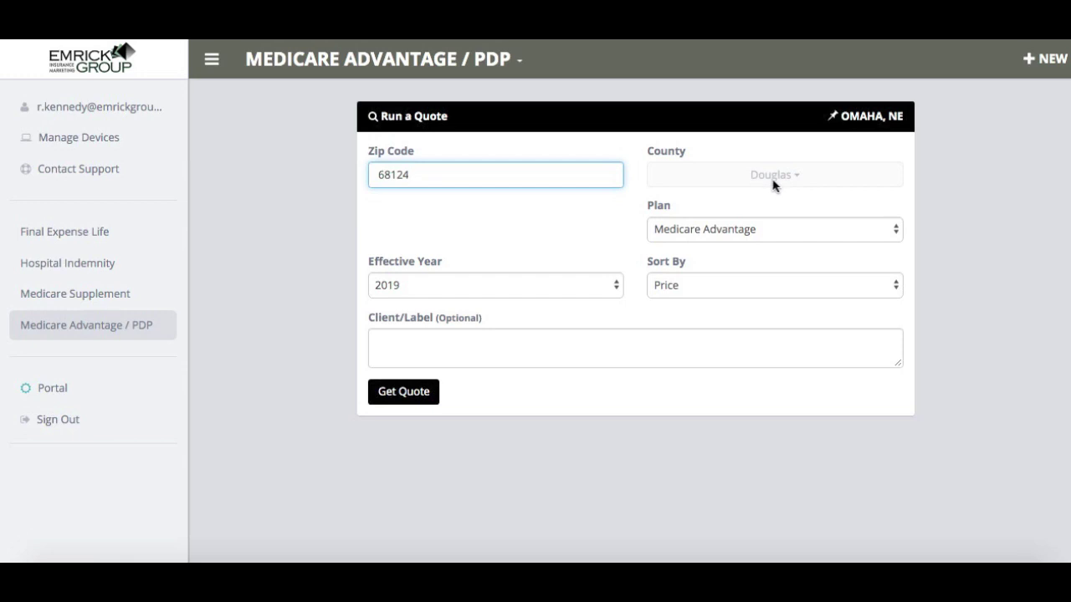
click(766, 236)
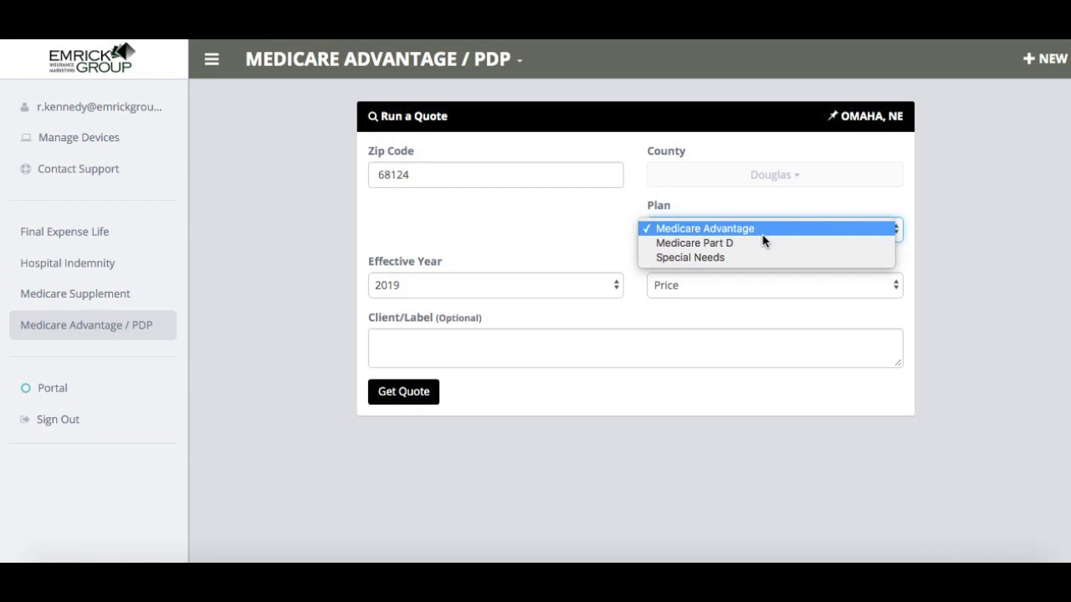
click(530, 213)
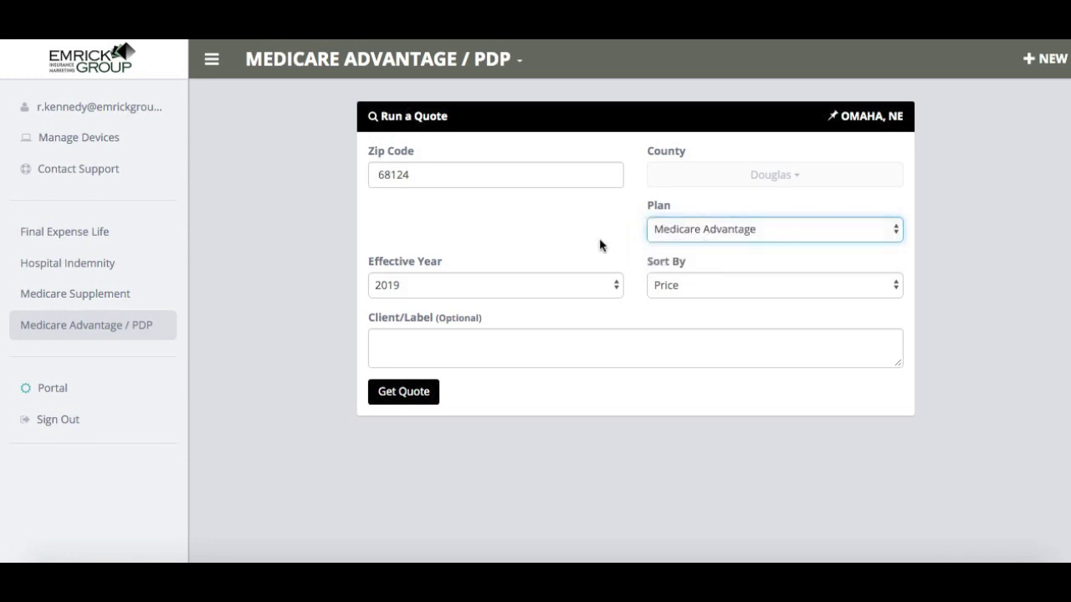
Keep the quote sorted by Price, enter the client's full name as the label, and get the quote
click(684, 285)
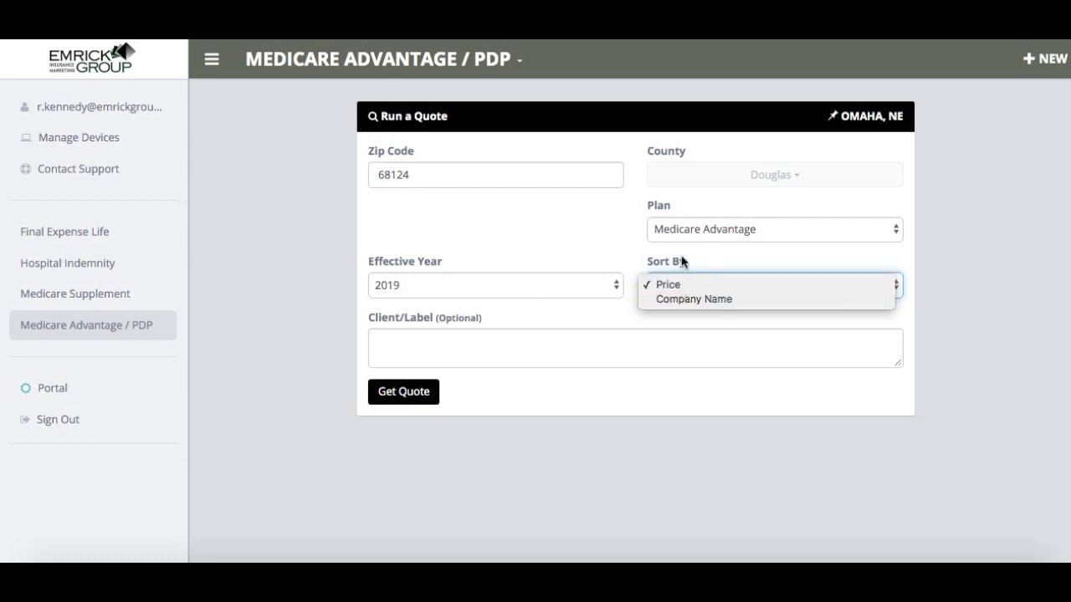
click(678, 261)
click(446, 347)
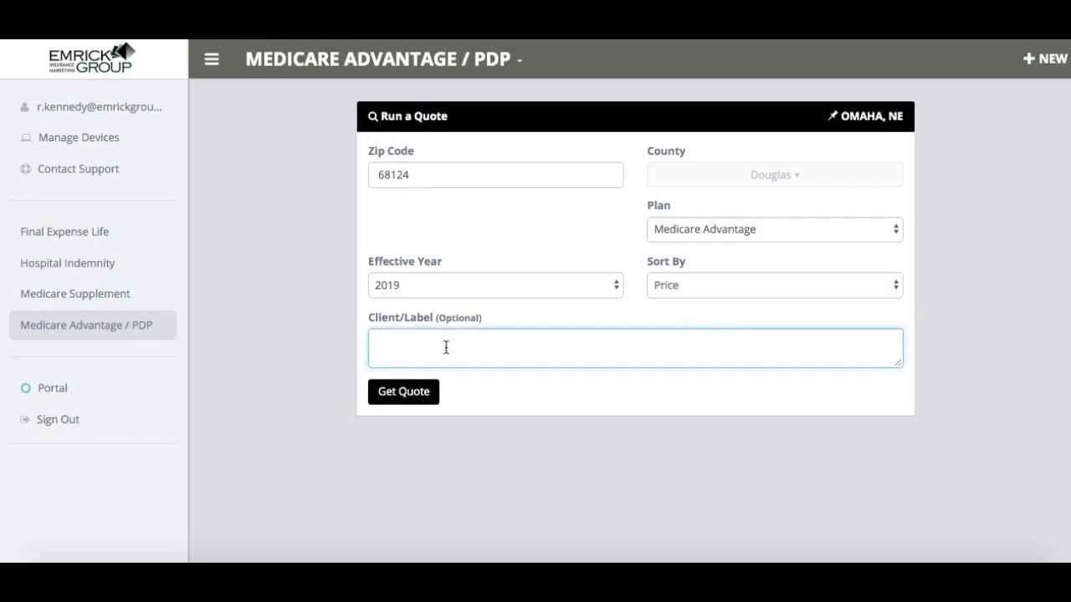
text(Jane Smith)
click(404, 393)
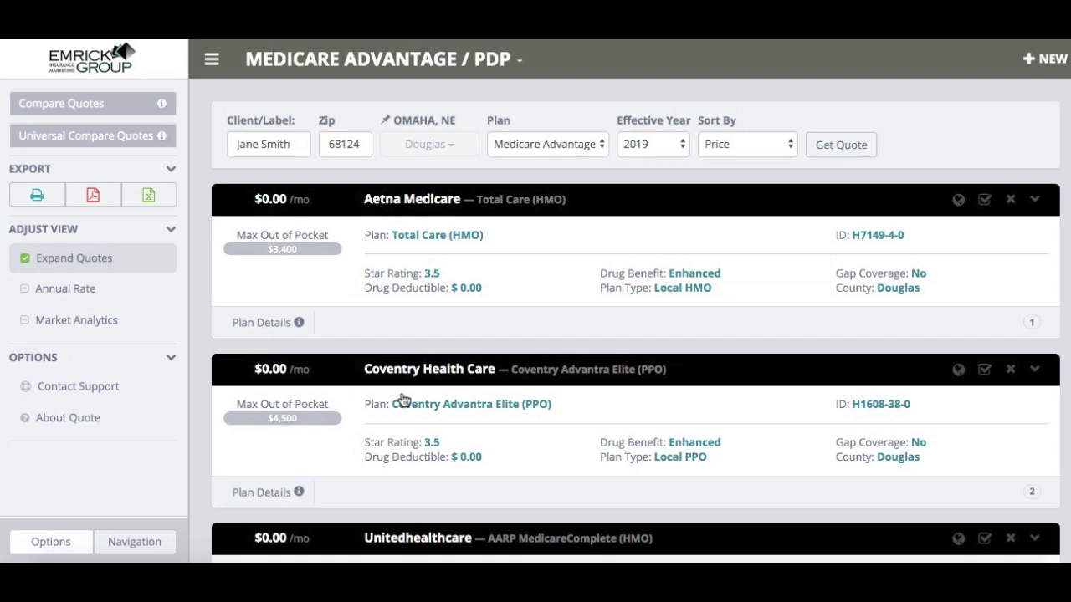
Look through the returned quotes and open the plan details of Aetna Medicare Total Care (HMO)
scroll(583, 350, down, 3)
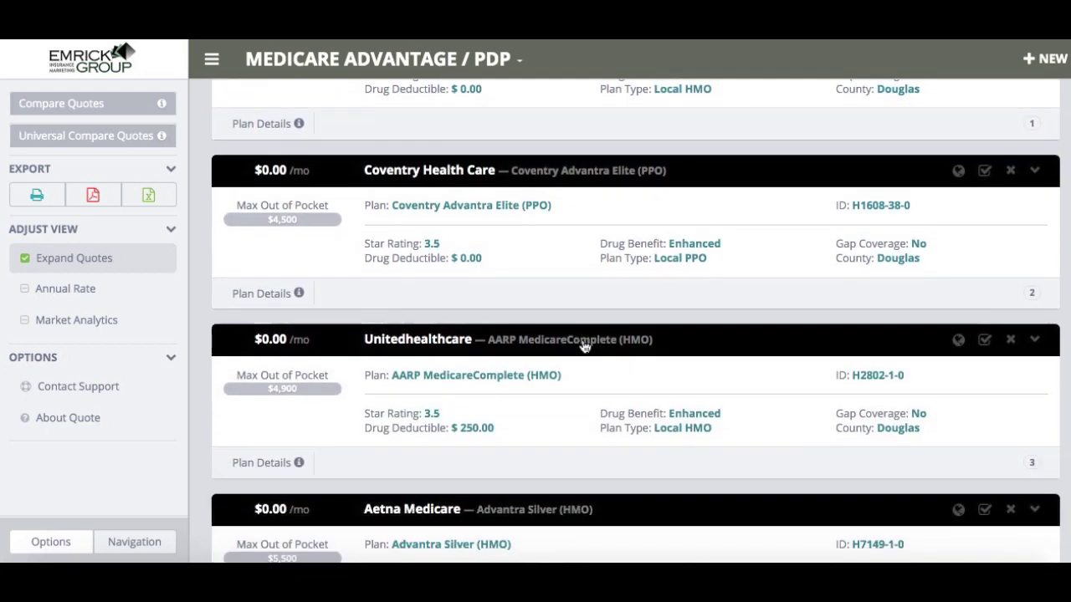
scroll(583, 345, up, 2)
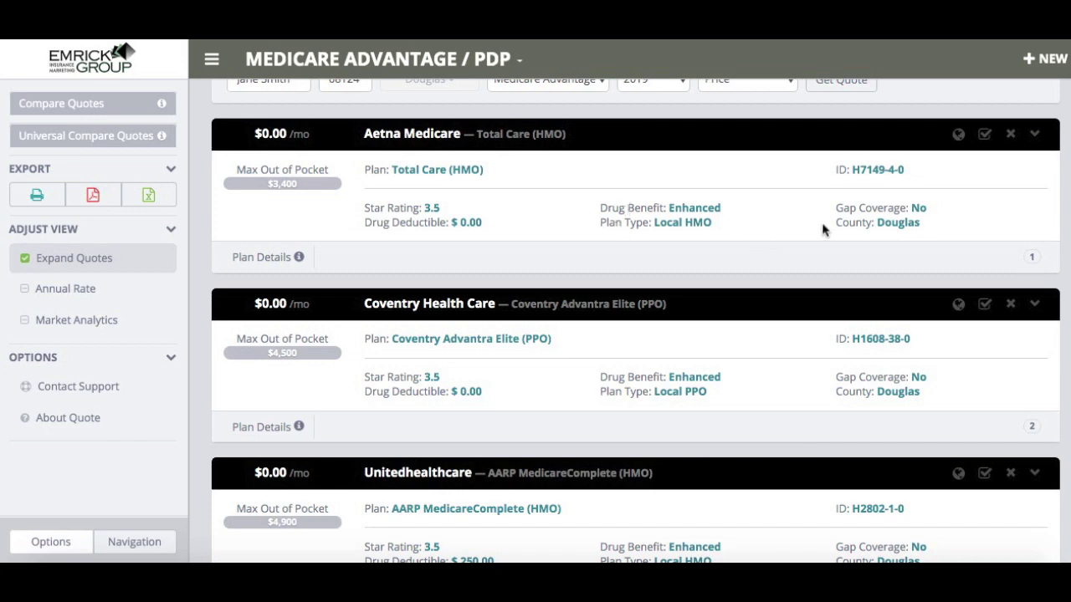
scroll(822, 229, down, 3)
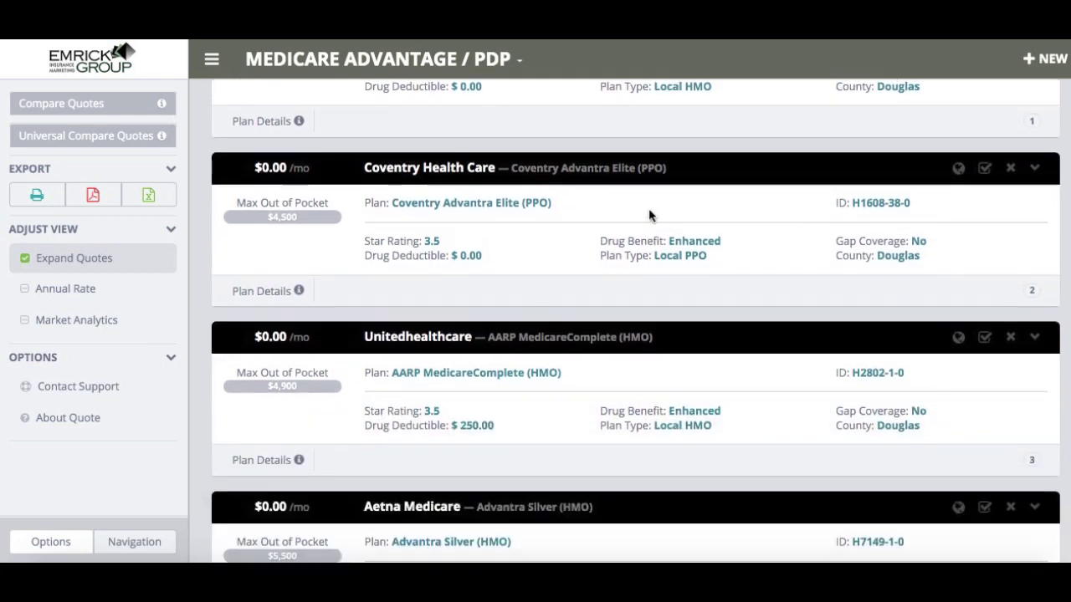
scroll(649, 209, up, 3)
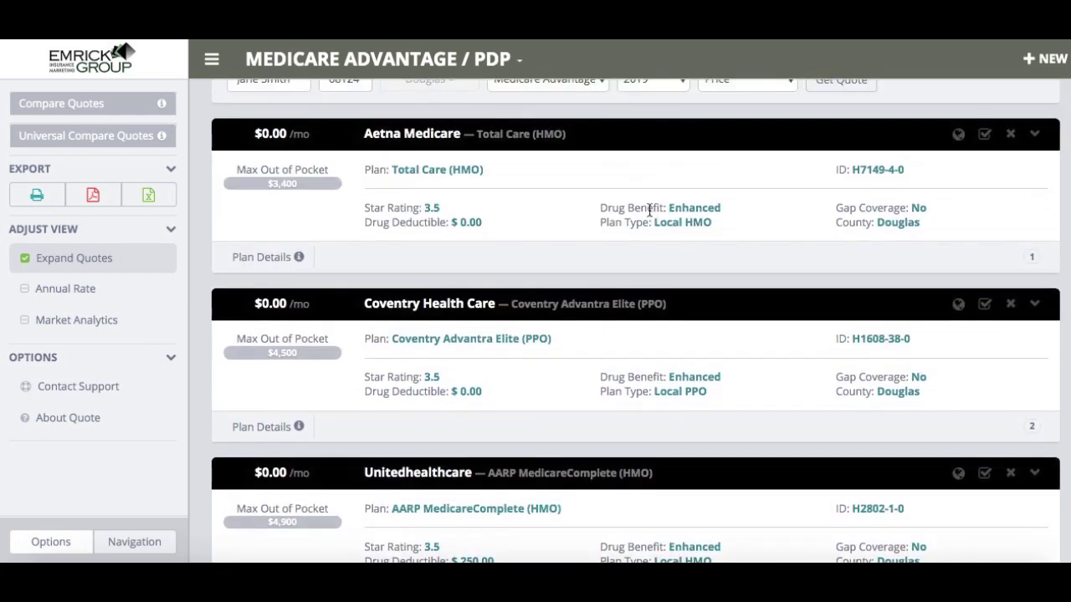
click(276, 266)
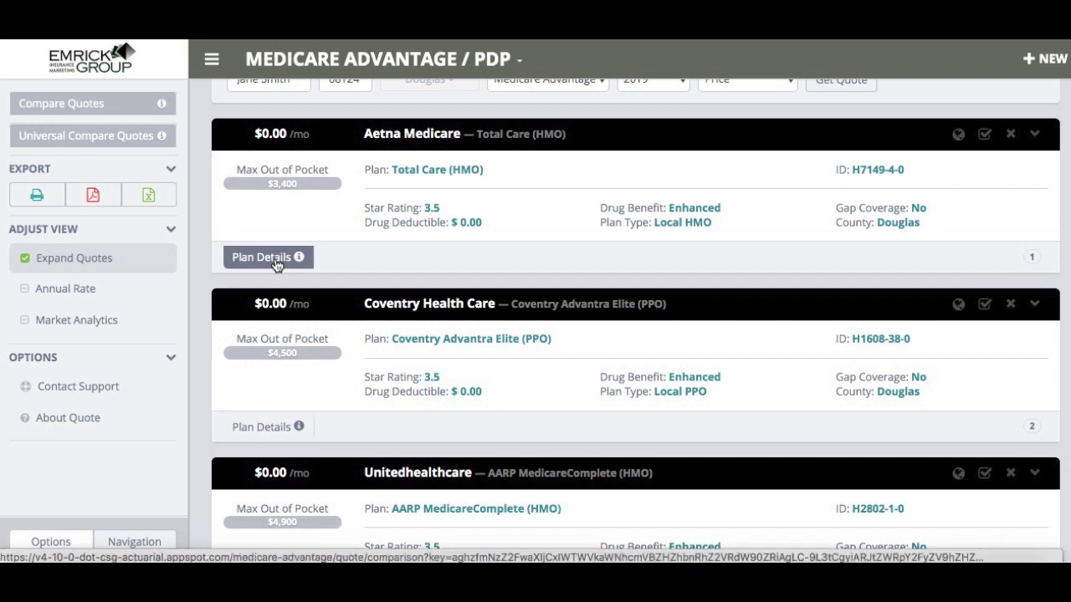
Examine the Aetna Total Care plan's summary, copays and outpatient prescription drug costs
scroll(652, 294, down, 3)
scroll(658, 292, down, 2)
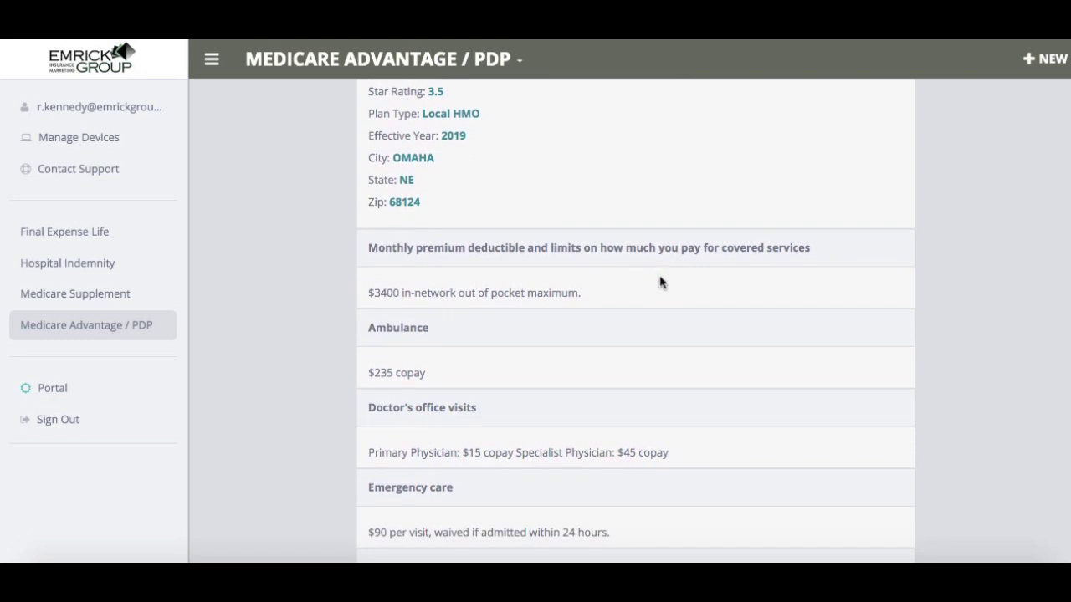
scroll(660, 282, down, 1)
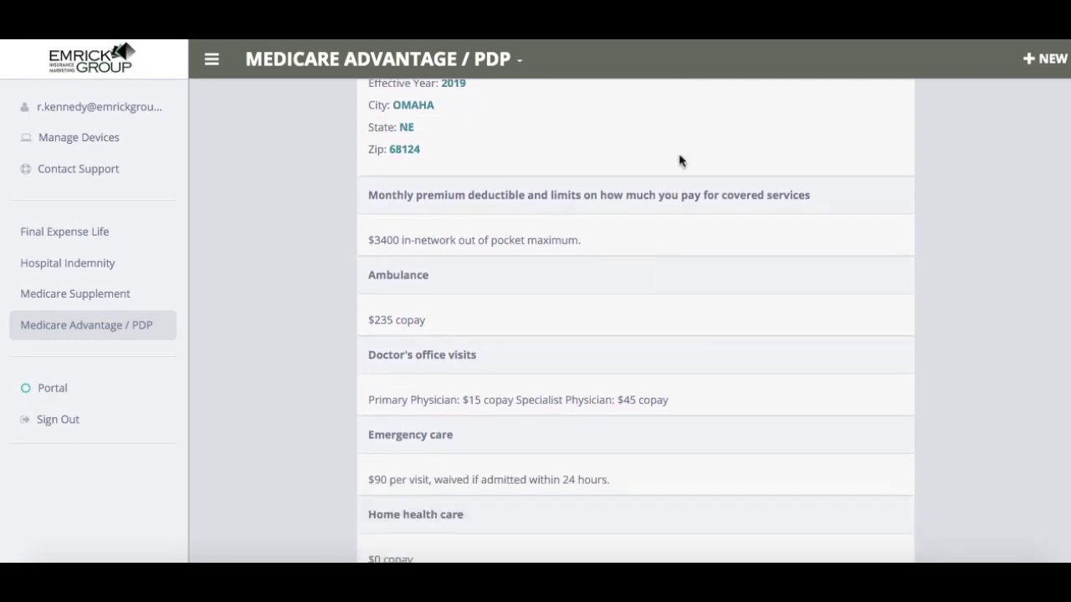
scroll(766, 352, down, 5)
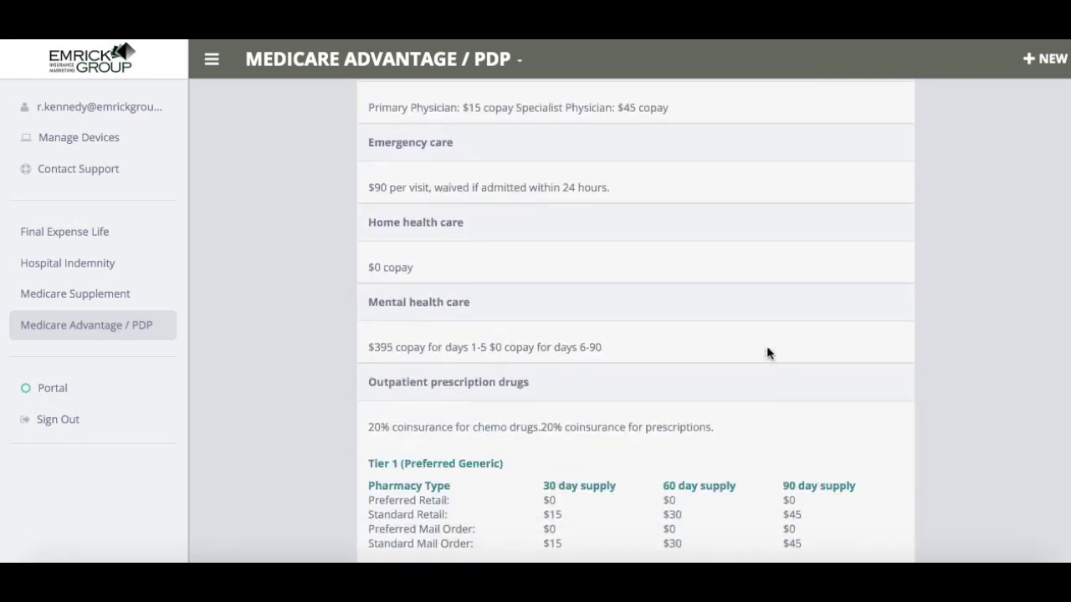
scroll(767, 352, up, 10)
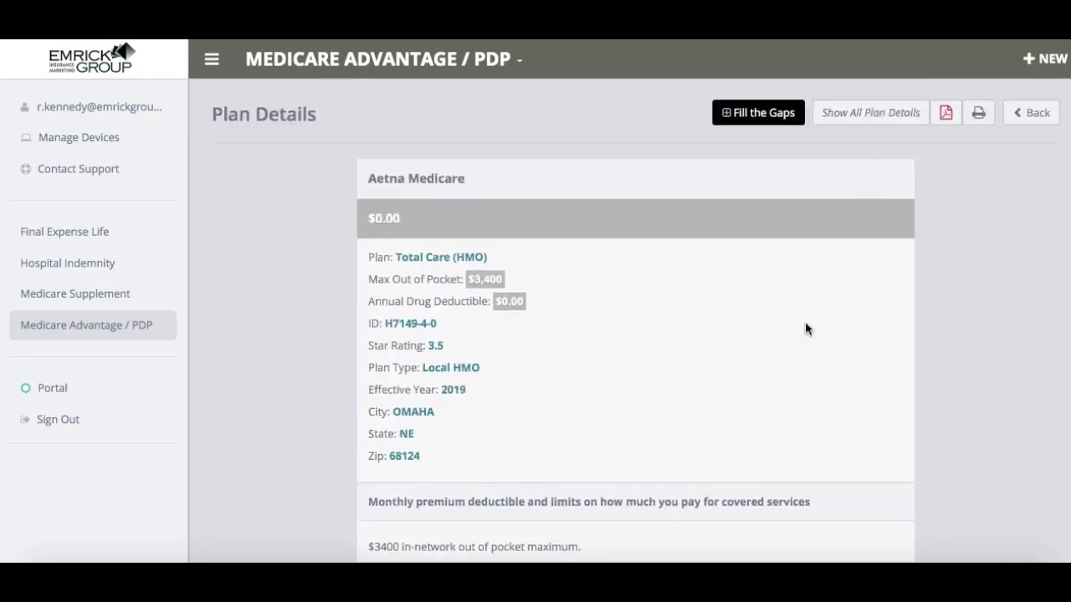
scroll(804, 324, down, 2)
scroll(807, 306, down, 1)
scroll(808, 306, up, 4)
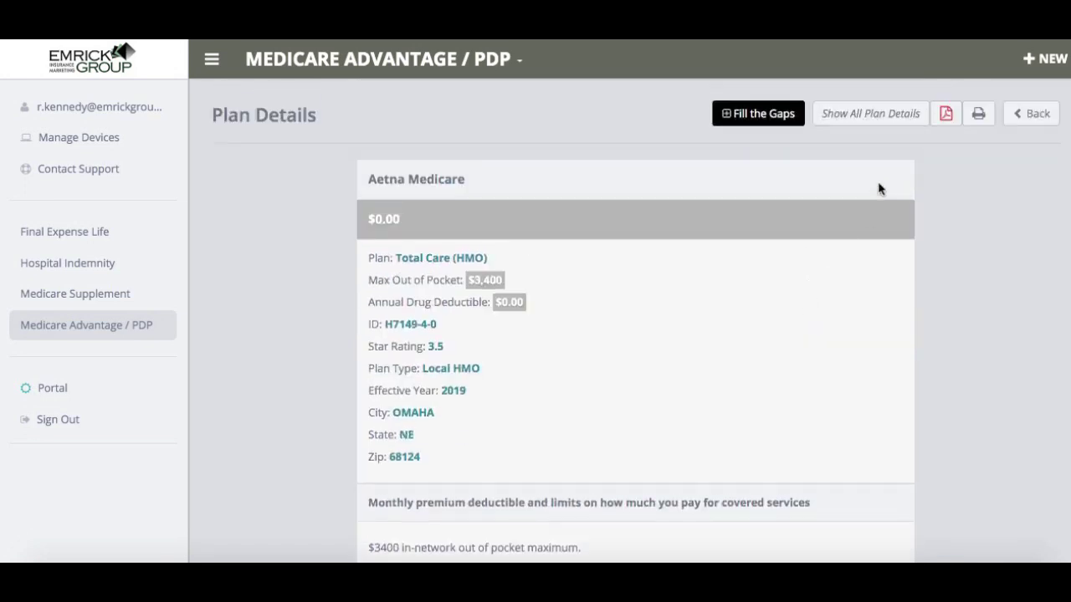
Show all plan details for the Aetna Total Care plan and review the full list of covered services
click(863, 124)
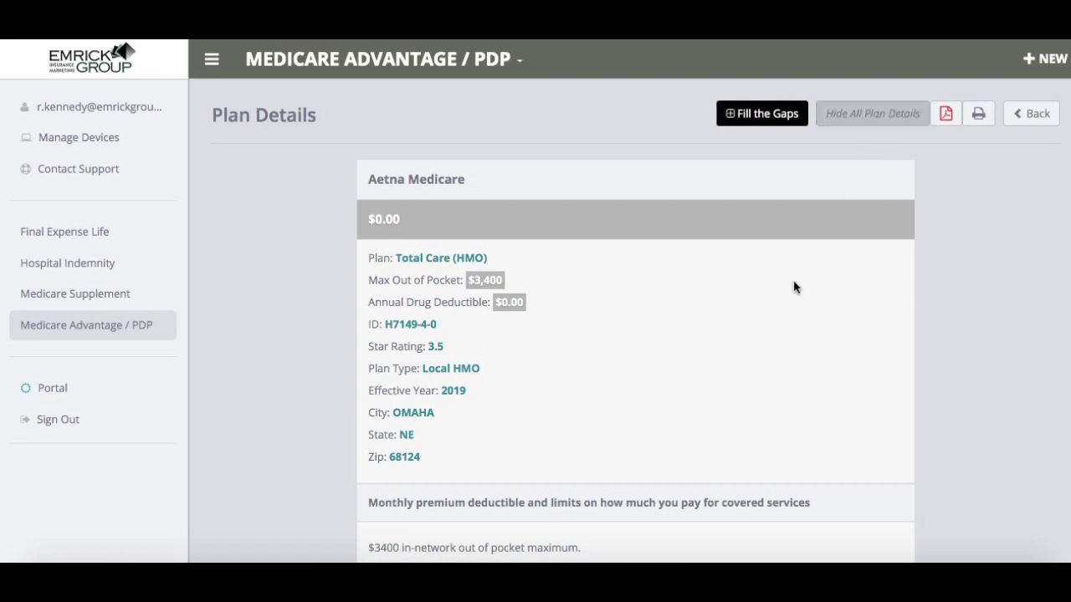
scroll(741, 393, down, 3)
scroll(745, 370, down, 3)
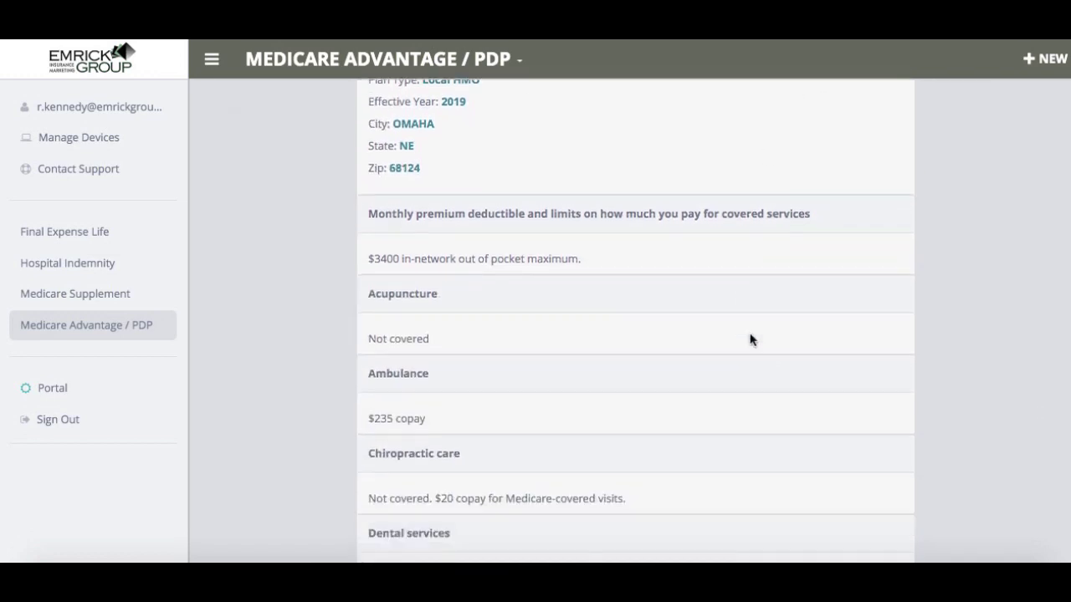
scroll(761, 251, down, 3)
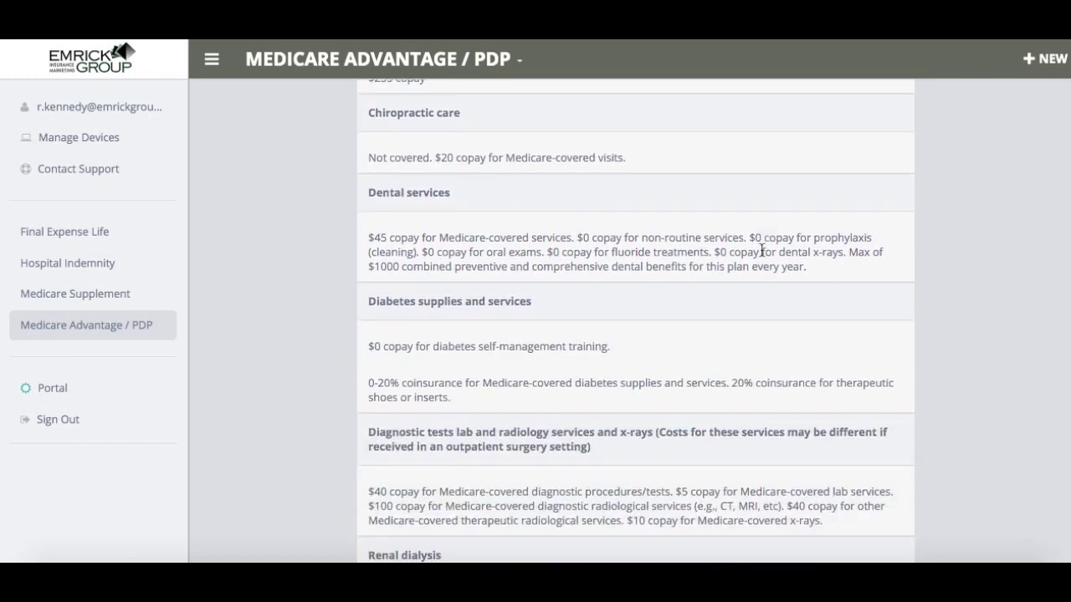
scroll(767, 220, down, 3)
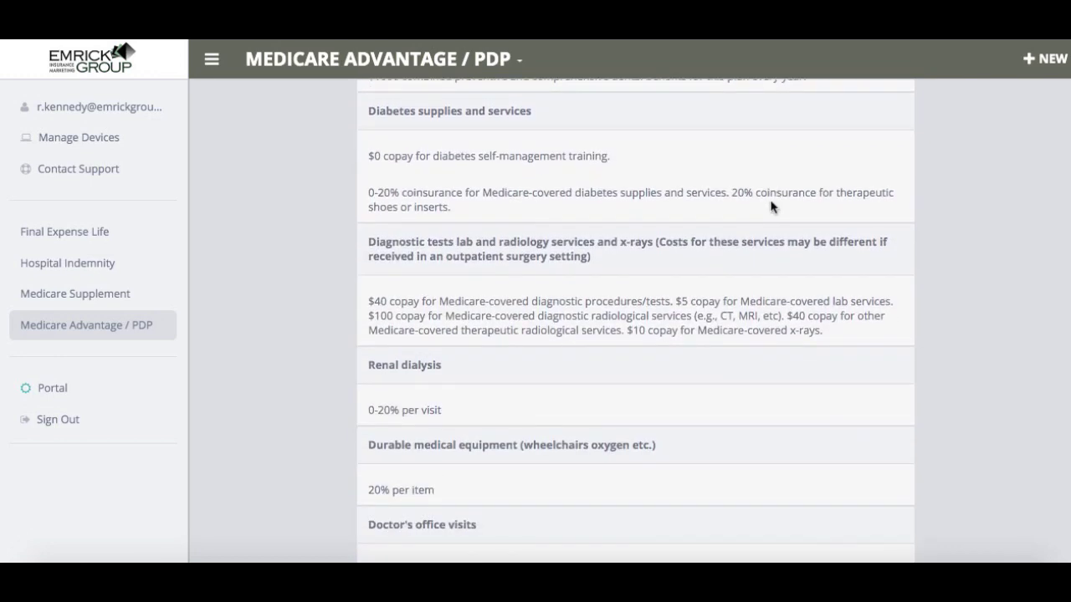
scroll(770, 197, down, 3)
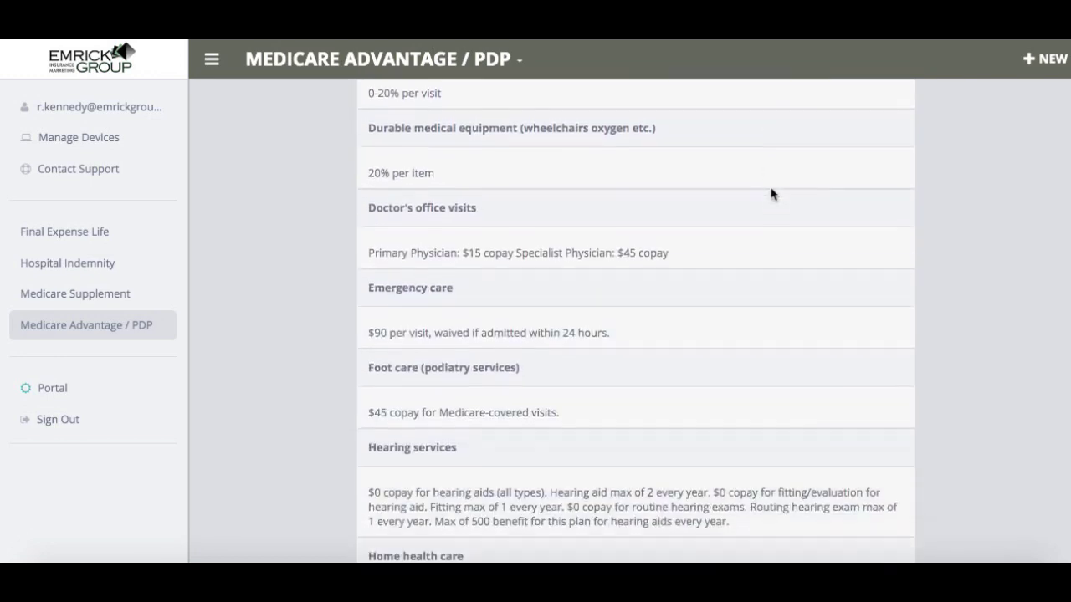
scroll(752, 321, down, 5)
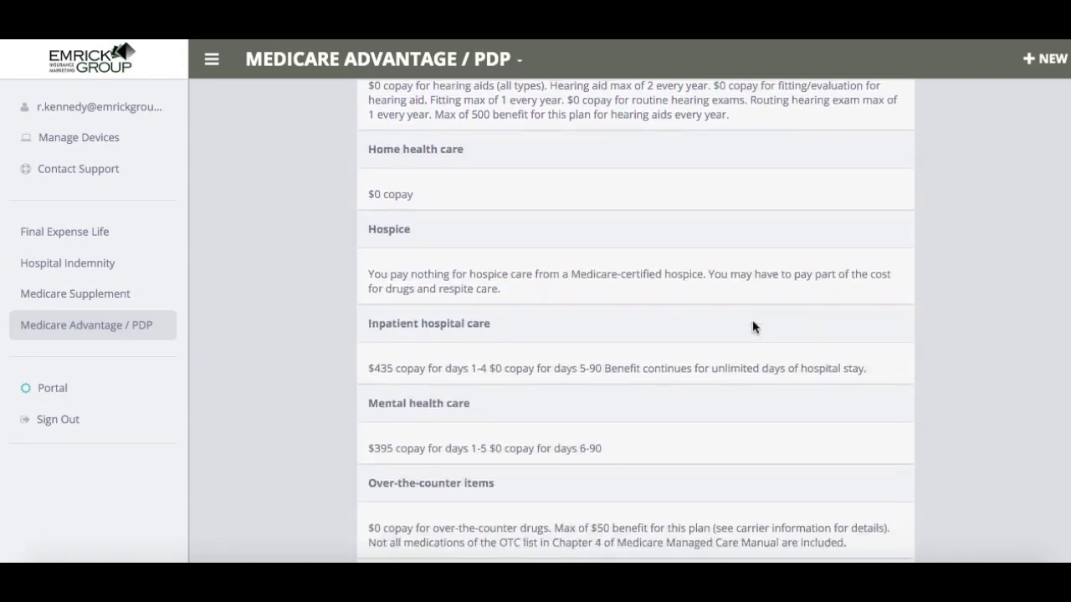
scroll(752, 319, up, 12)
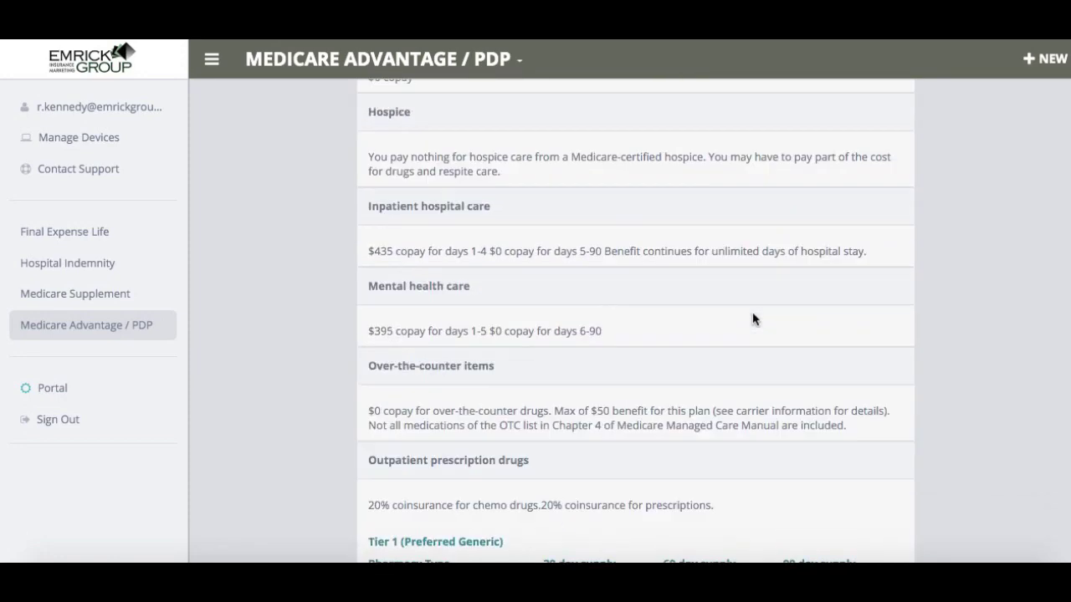
scroll(752, 319, up, 5)
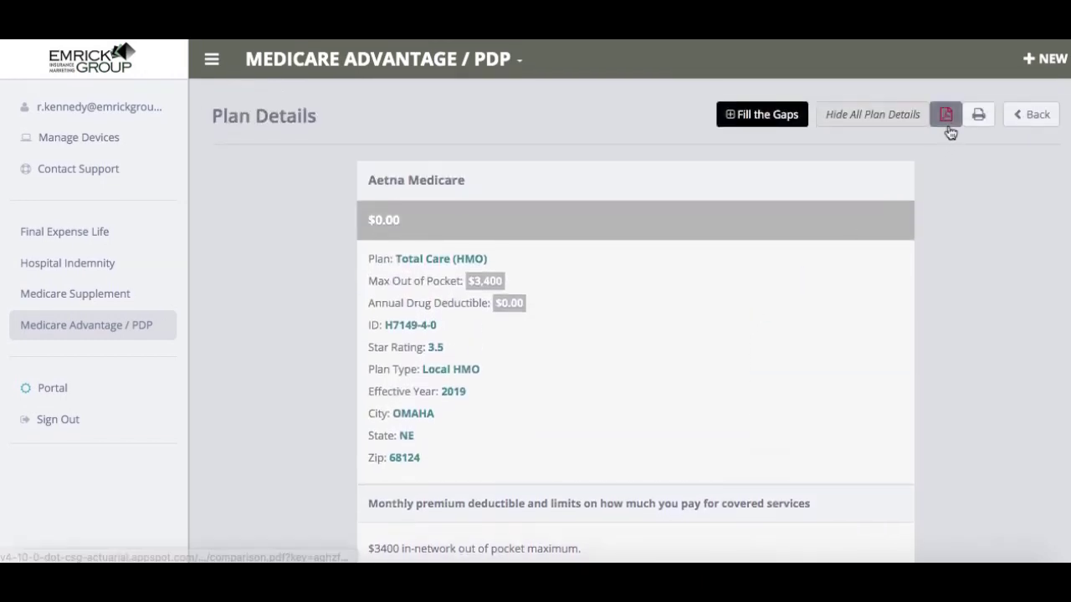
Return to the quote results and turn on the Expand Quotes and Market Analytics views
click(1034, 122)
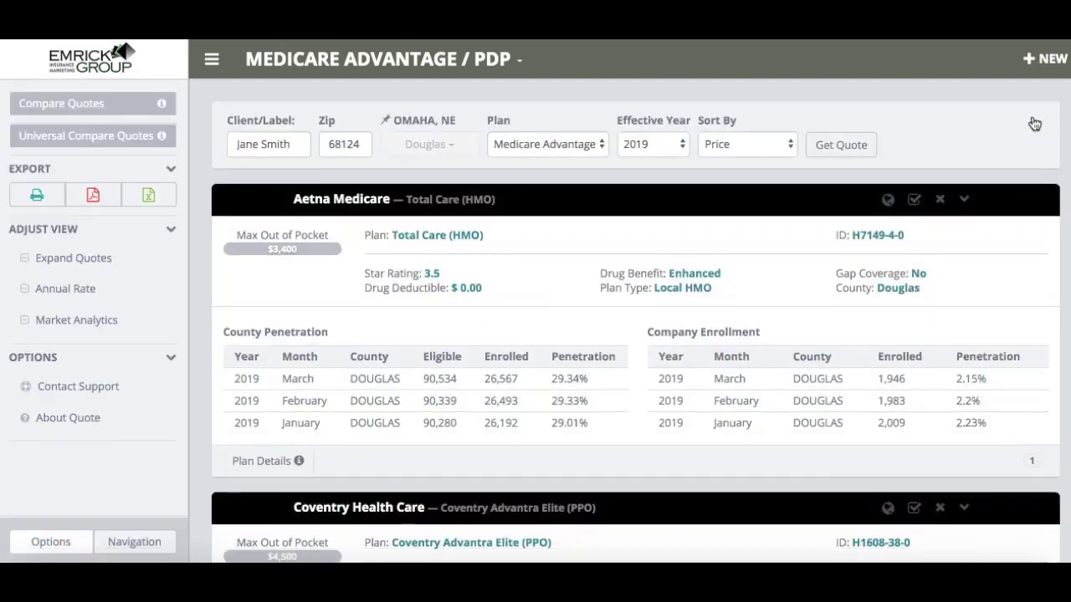
click(102, 262)
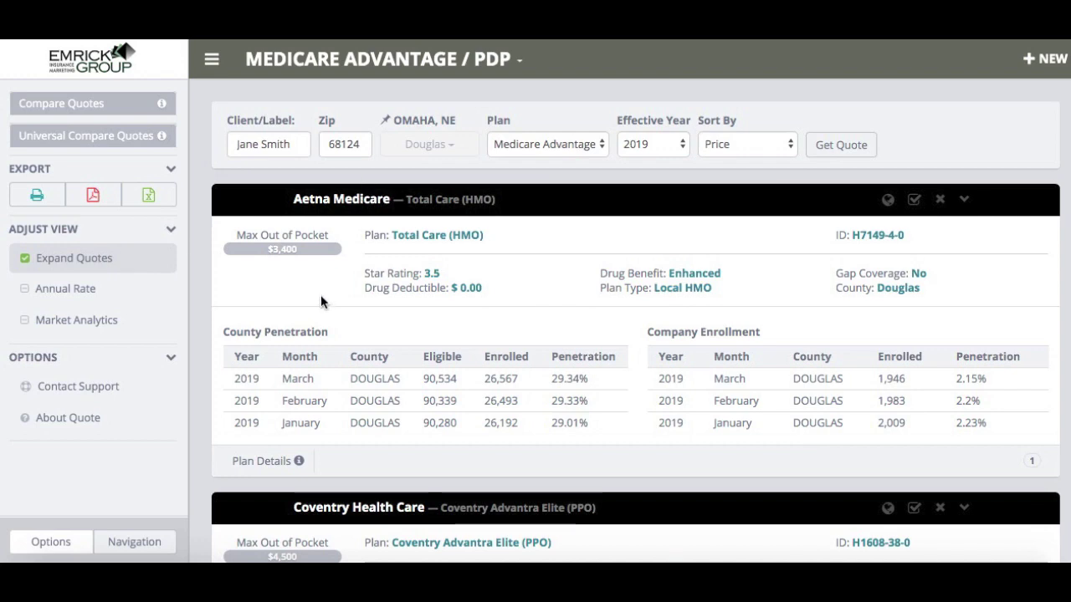
click(105, 324)
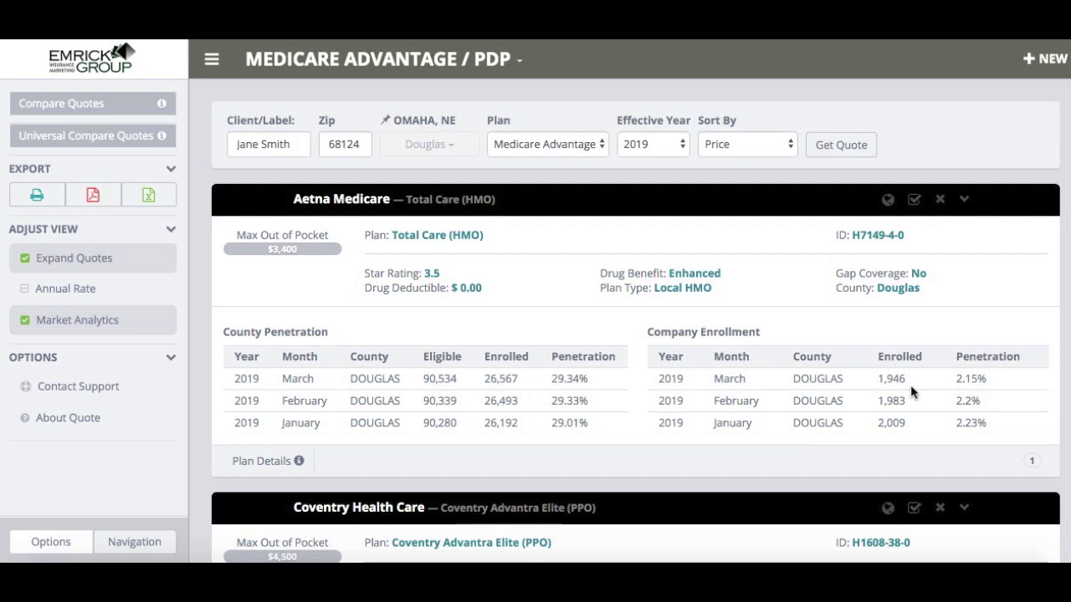
Examine the county penetration and company enrollment figures across the listed Medicare Advantage plans
scroll(910, 391, down, 3)
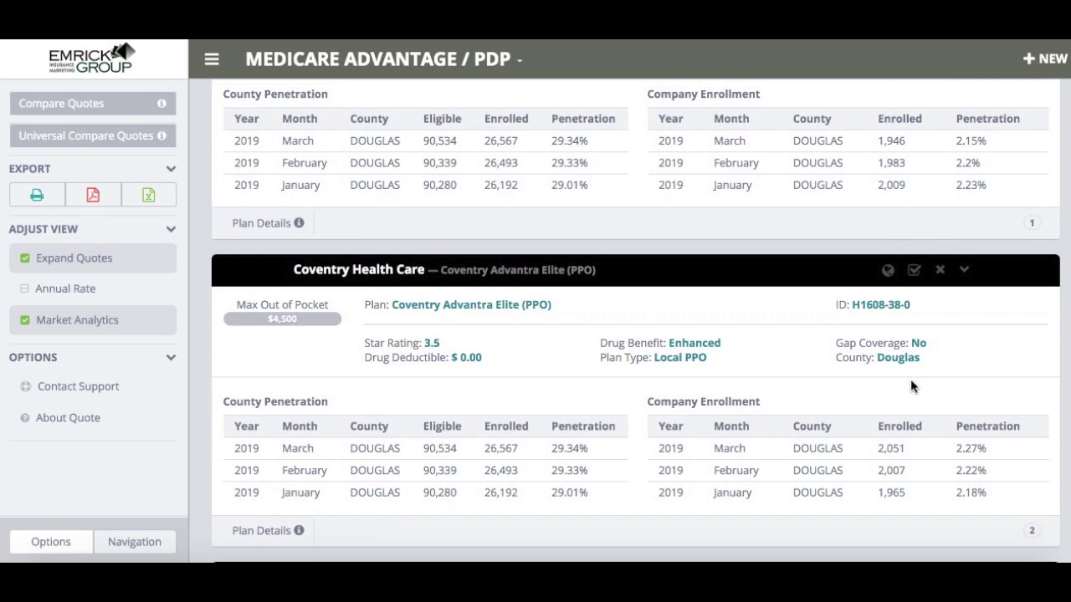
scroll(911, 385, down, 5)
scroll(911, 383, down, 2)
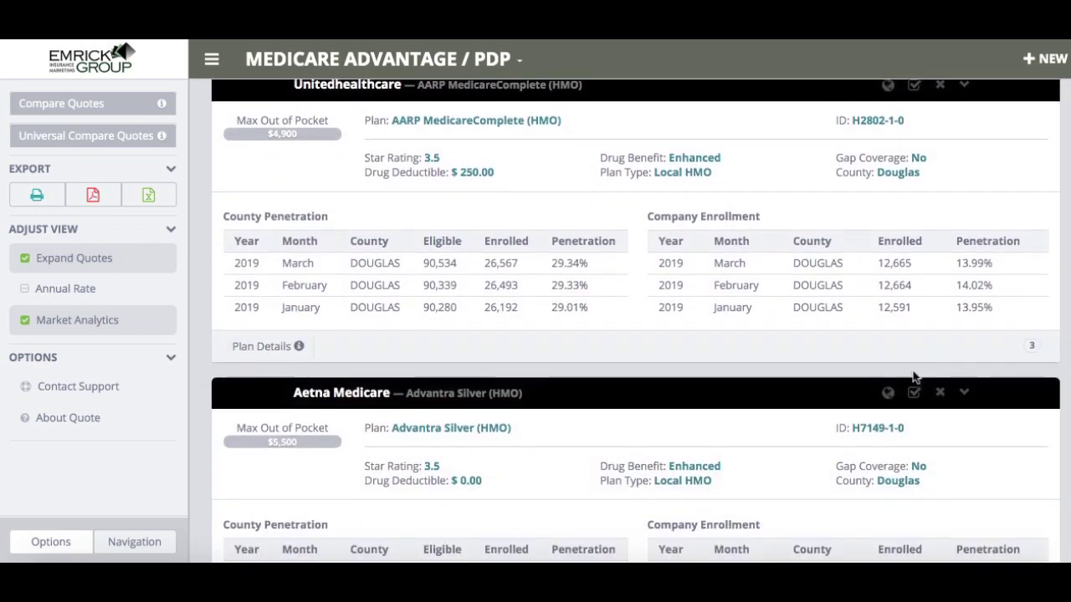
scroll(915, 377, down, 3)
scroll(916, 356, down, 1)
scroll(917, 358, up, 6)
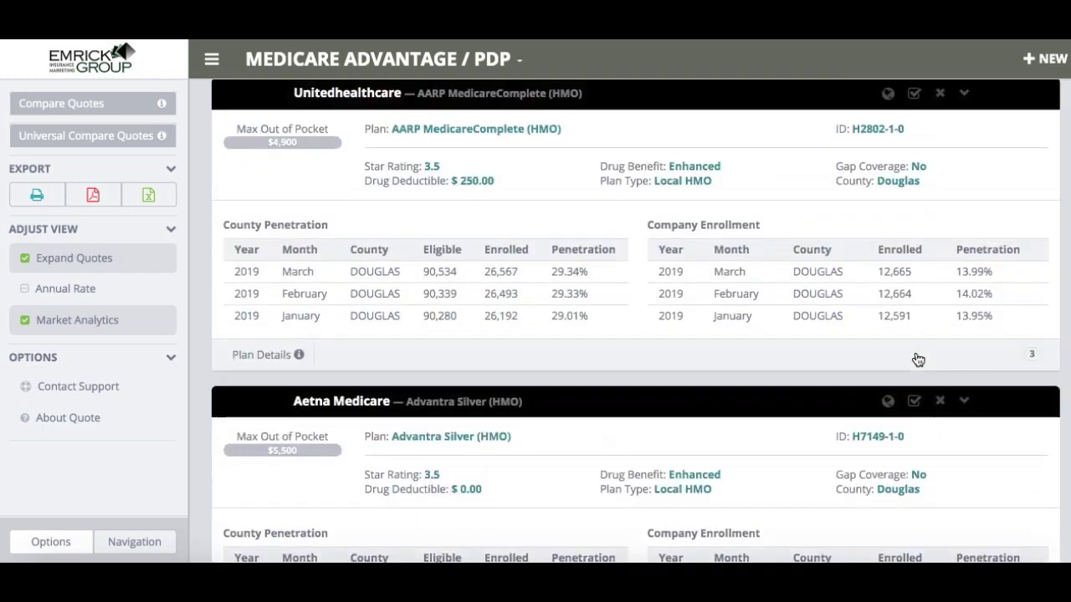
scroll(915, 358, down, 1)
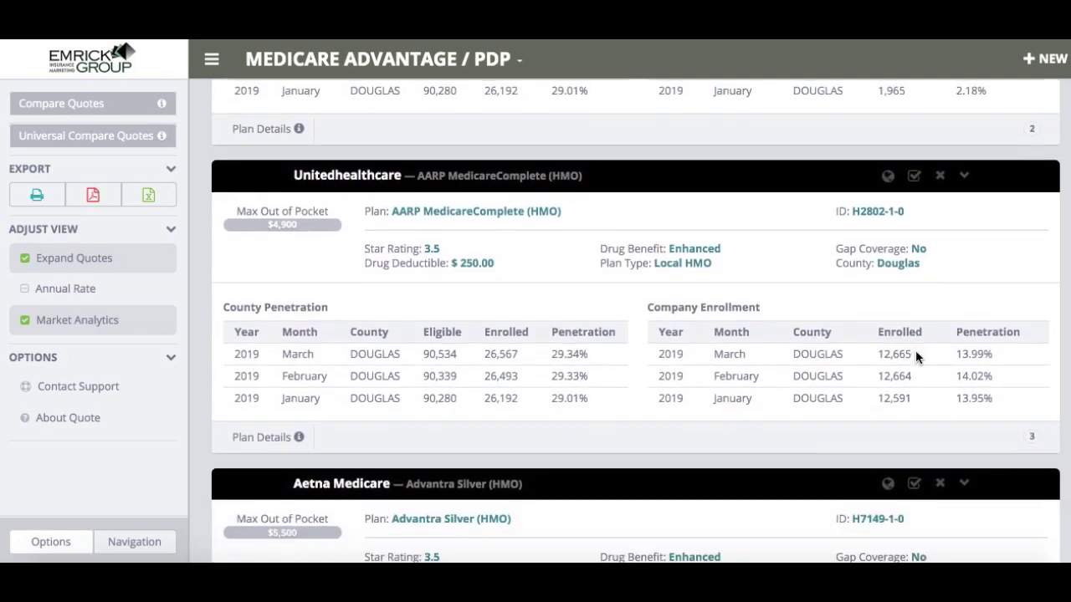
Turn off Market Analytics and select AARP MedicareComplete, Aetna Advantra Silver and Blue Cross Blue Shield Nebraska MA Core for comparison
click(88, 320)
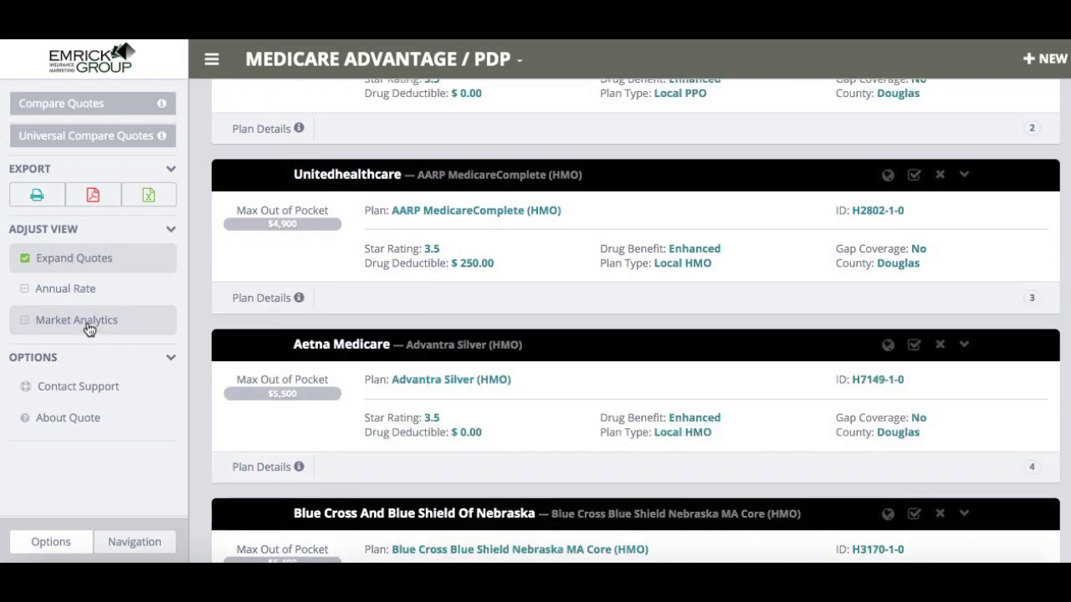
click(502, 174)
click(470, 353)
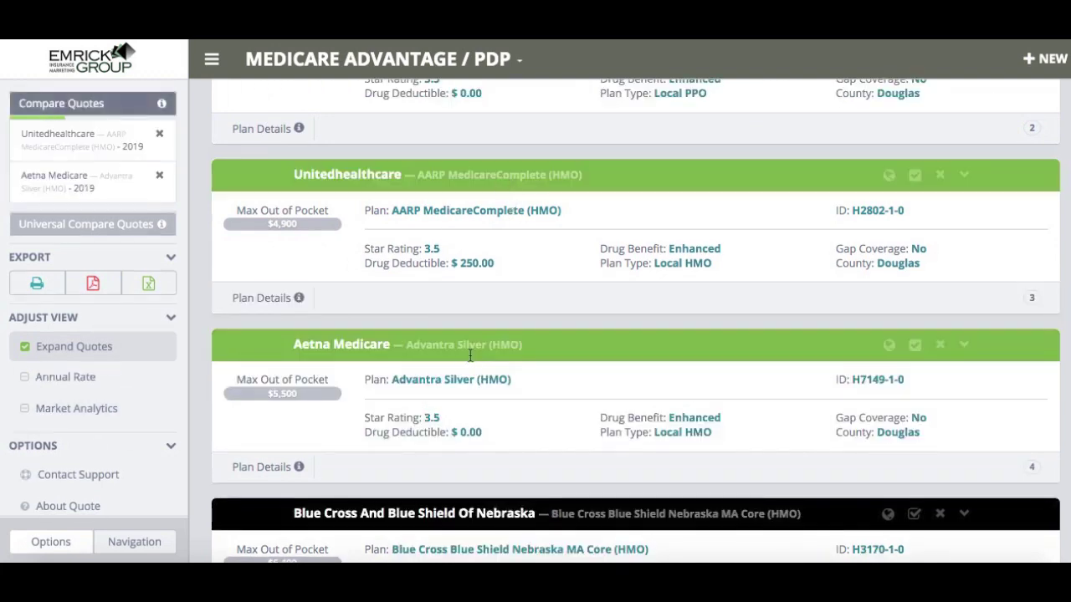
click(462, 517)
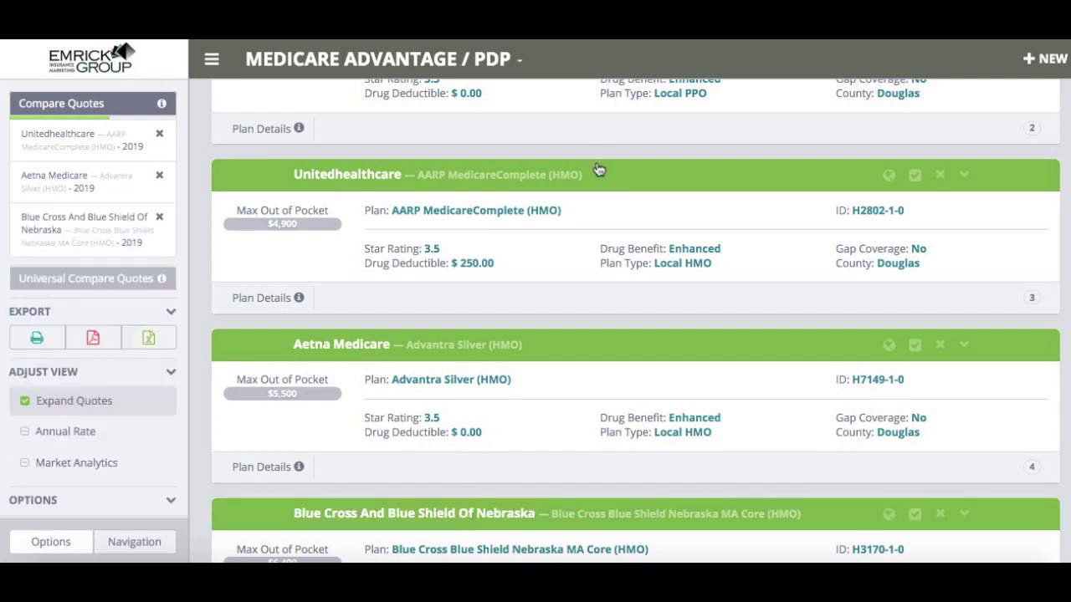
Open the side-by-side comparison of the three selected plans and review their copays and covered services
click(126, 108)
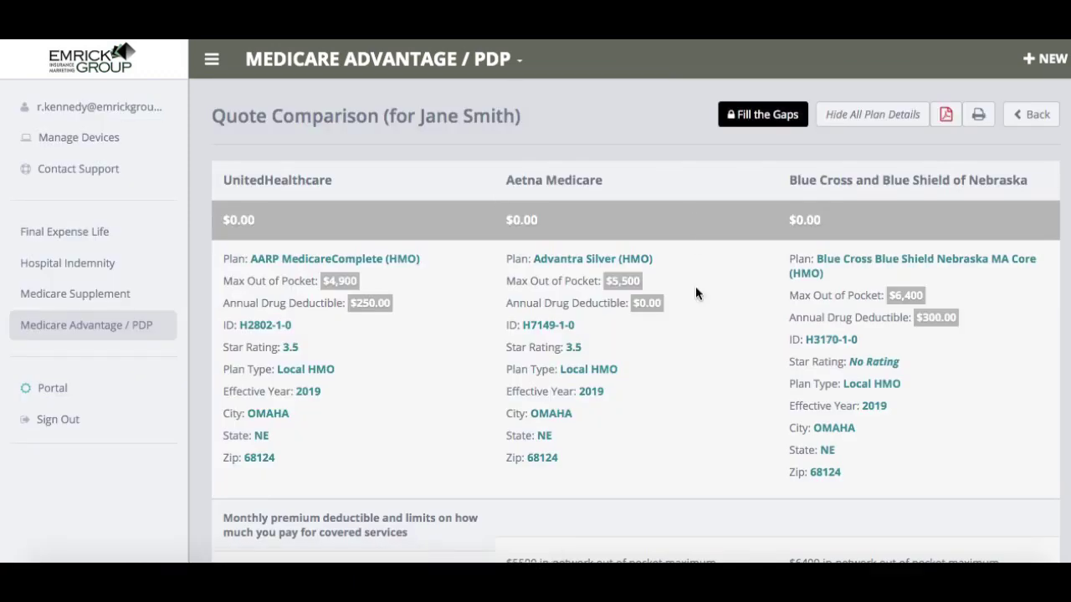
scroll(693, 320, down, 3)
scroll(695, 318, down, 2)
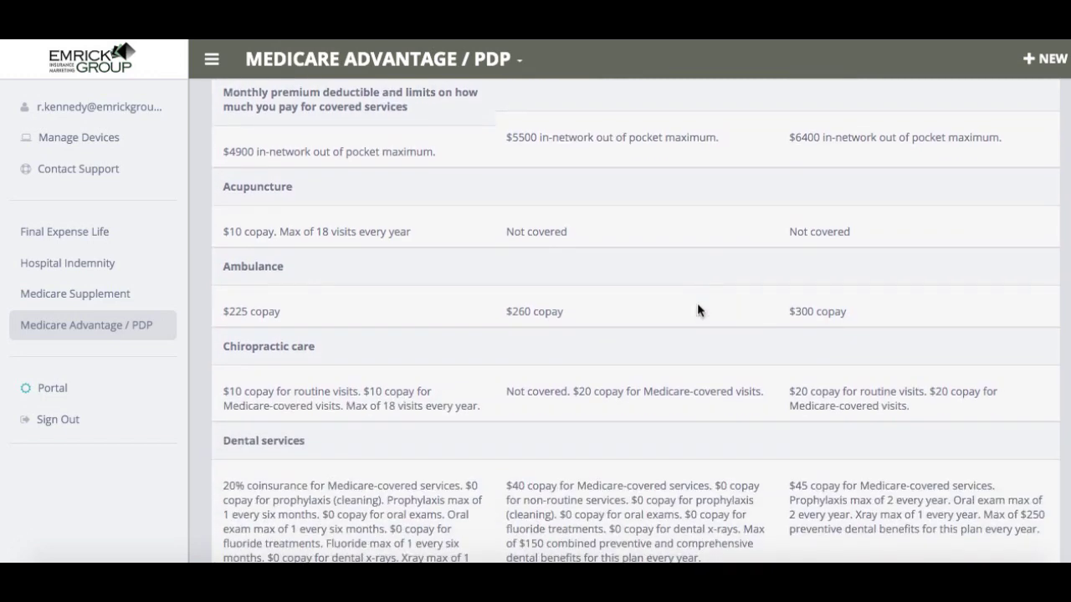
scroll(507, 377, down, 1)
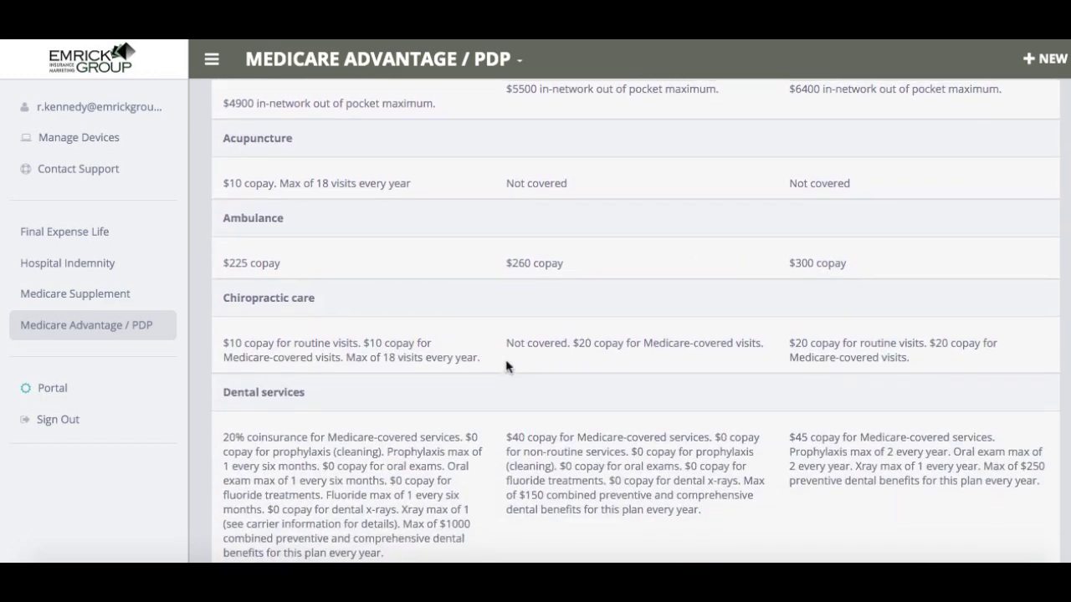
scroll(506, 366, down, 3)
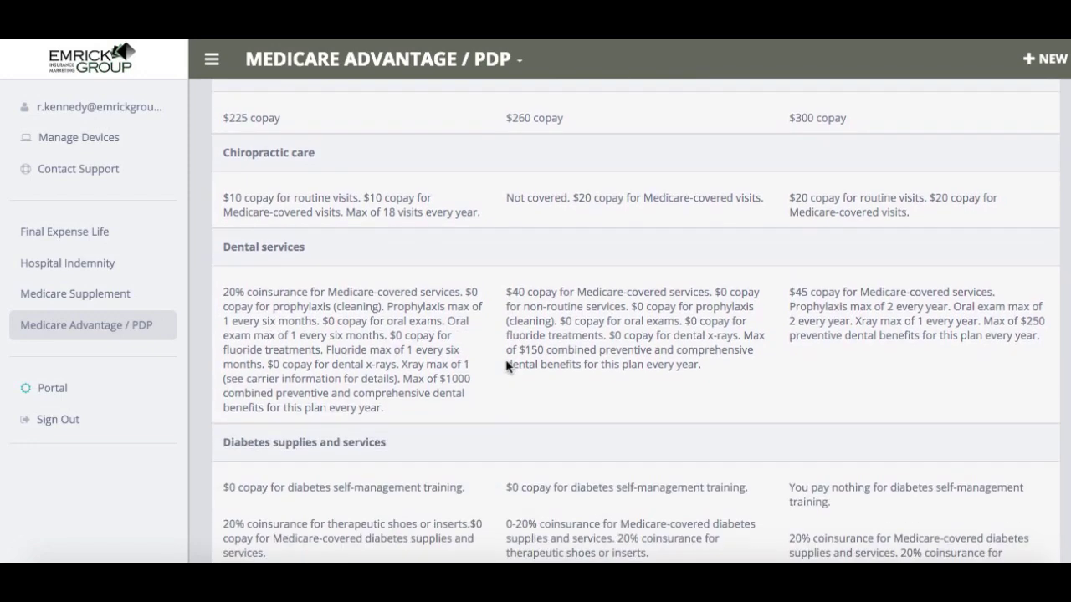
scroll(507, 334, down, 4)
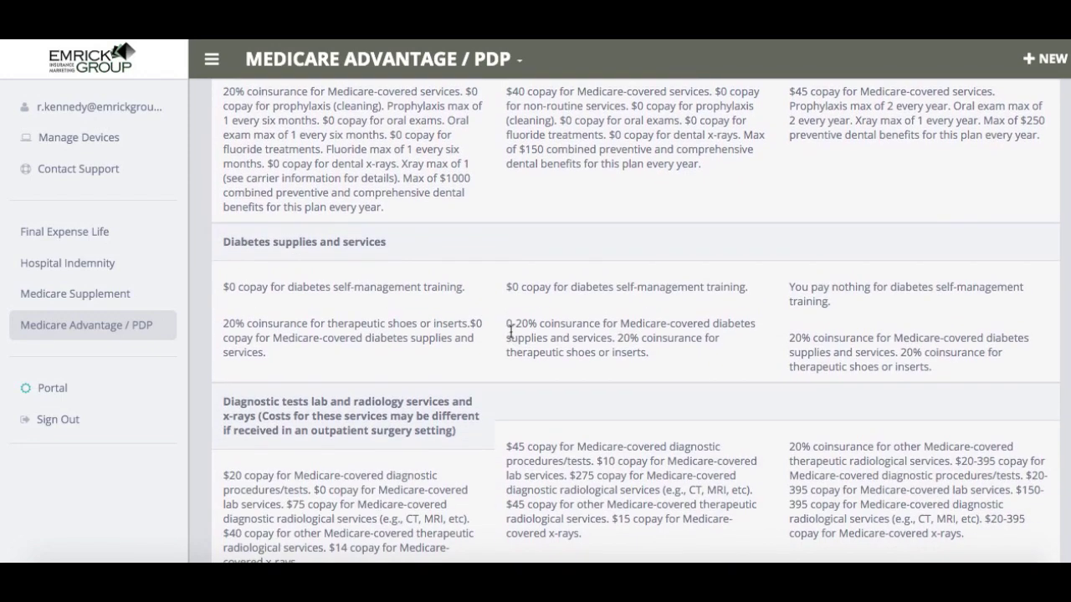
scroll(513, 320, down, 2)
scroll(513, 319, up, 10)
scroll(512, 320, up, 5)
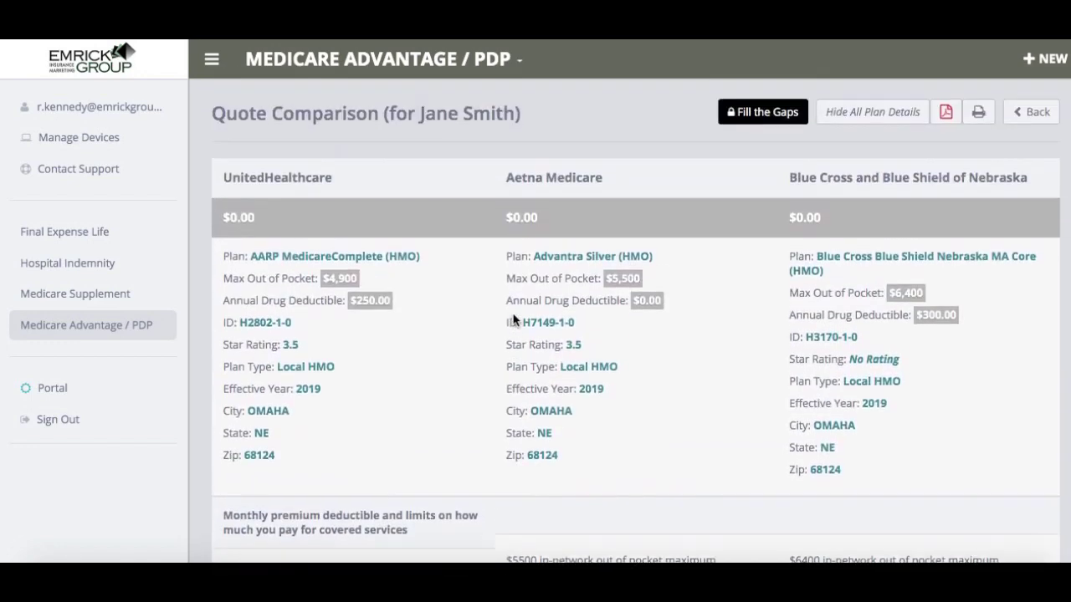
Export the quote comparison as a PDF and look through the downloaded document
click(949, 119)
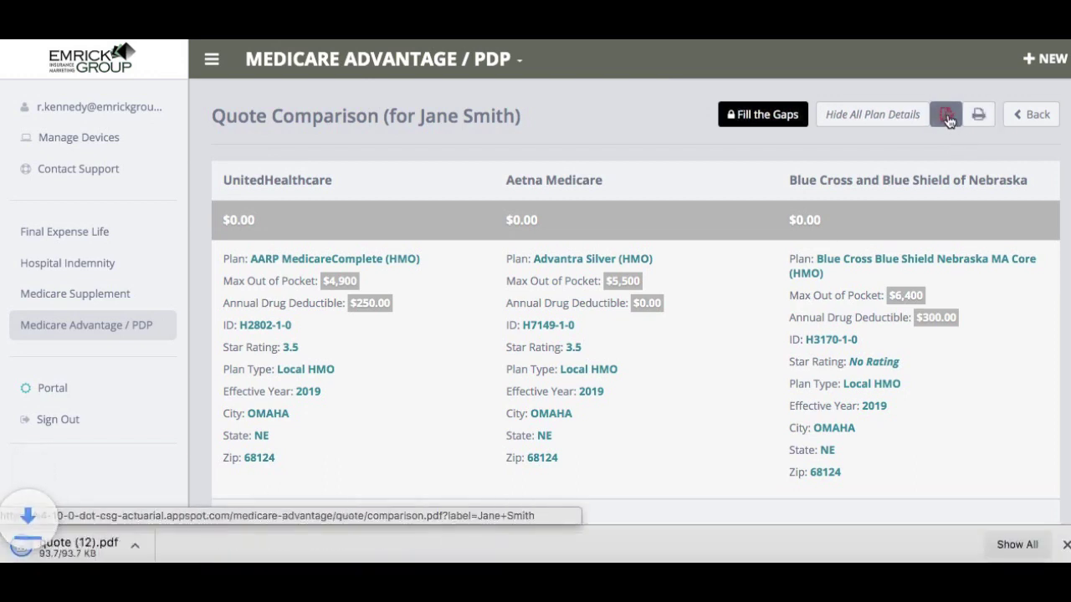
click(104, 548)
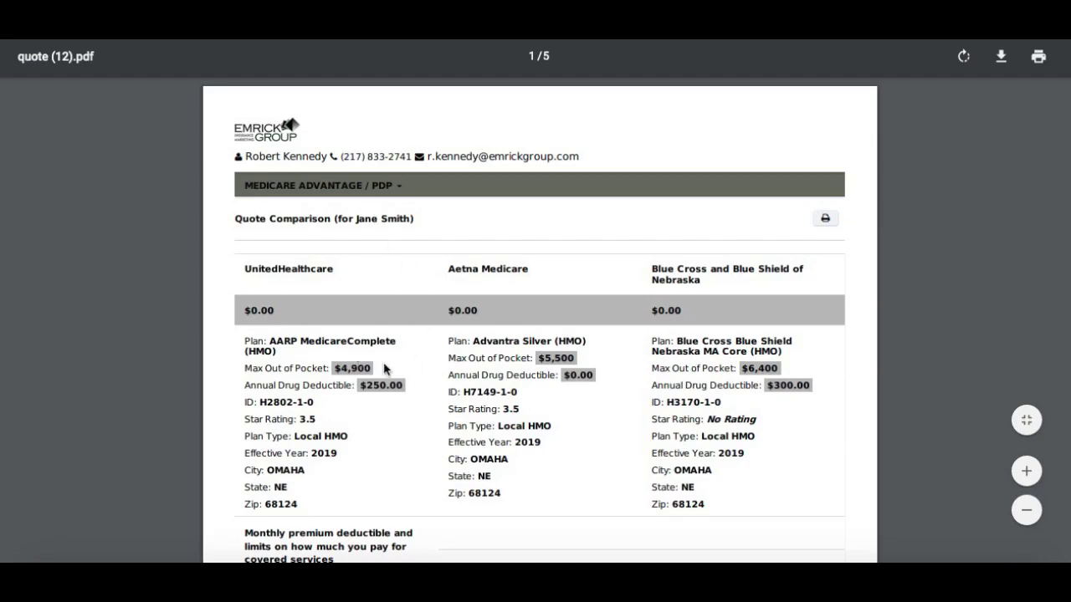
scroll(466, 385, down, 5)
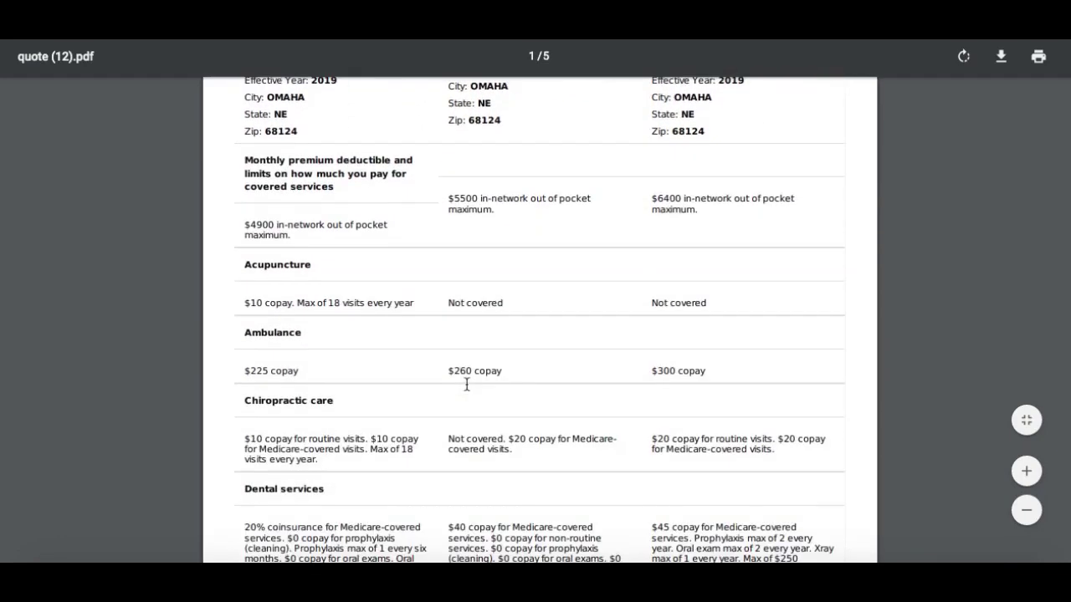
scroll(467, 385, up, 5)
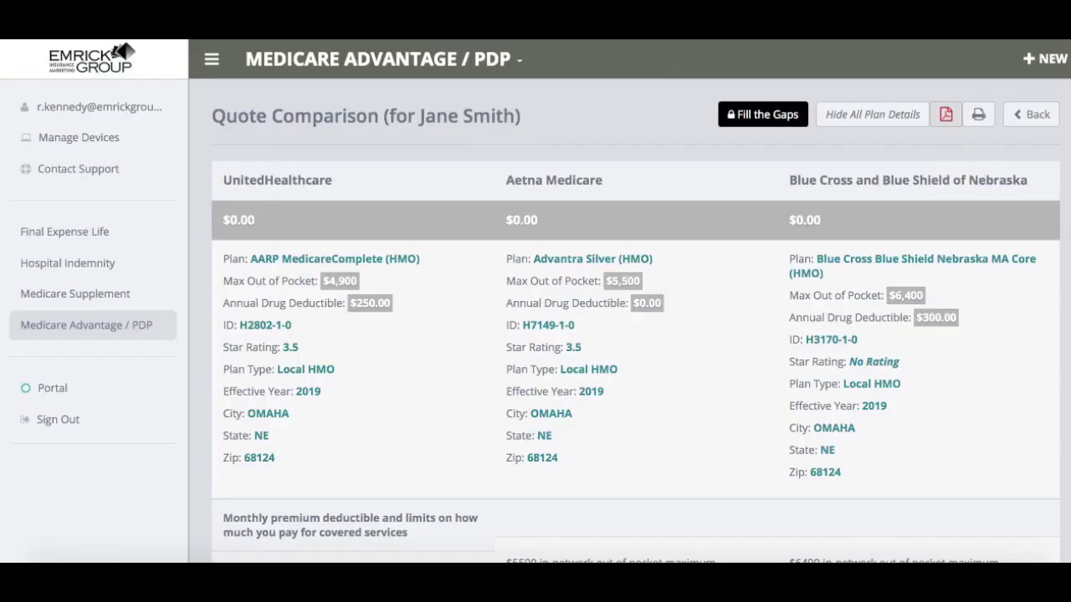
Return to the quote results and remove all three Medicare Advantage plans from the comparison list
click(1033, 114)
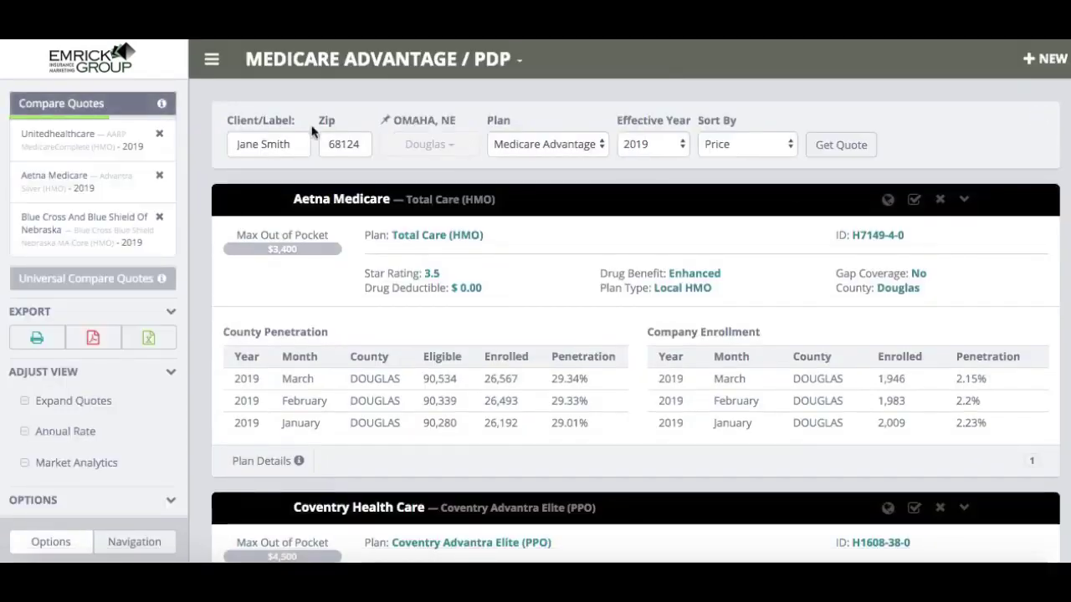
click(159, 134)
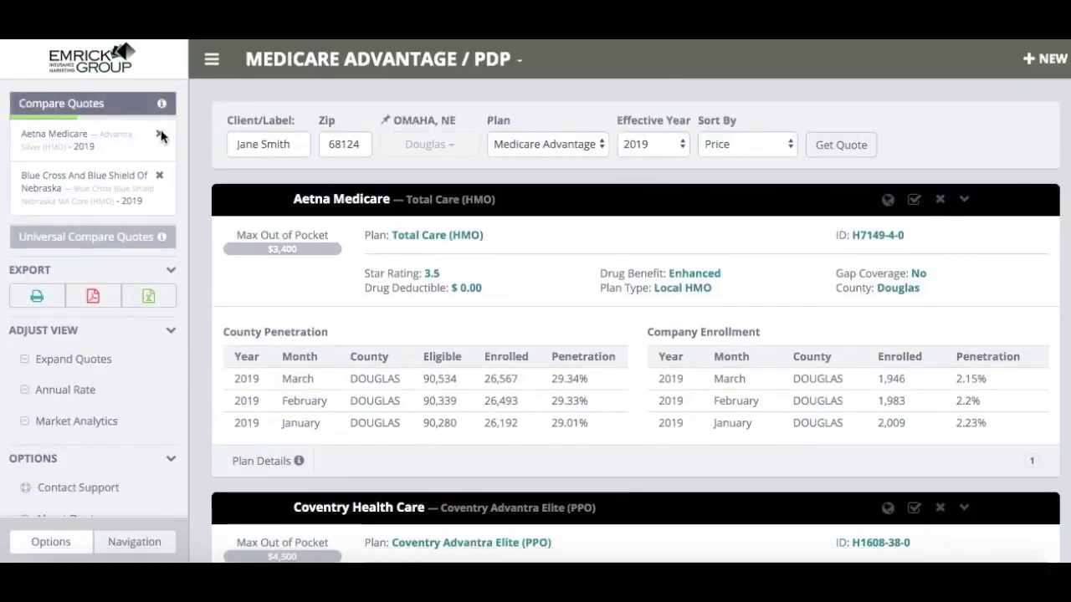
click(158, 133)
click(159, 134)
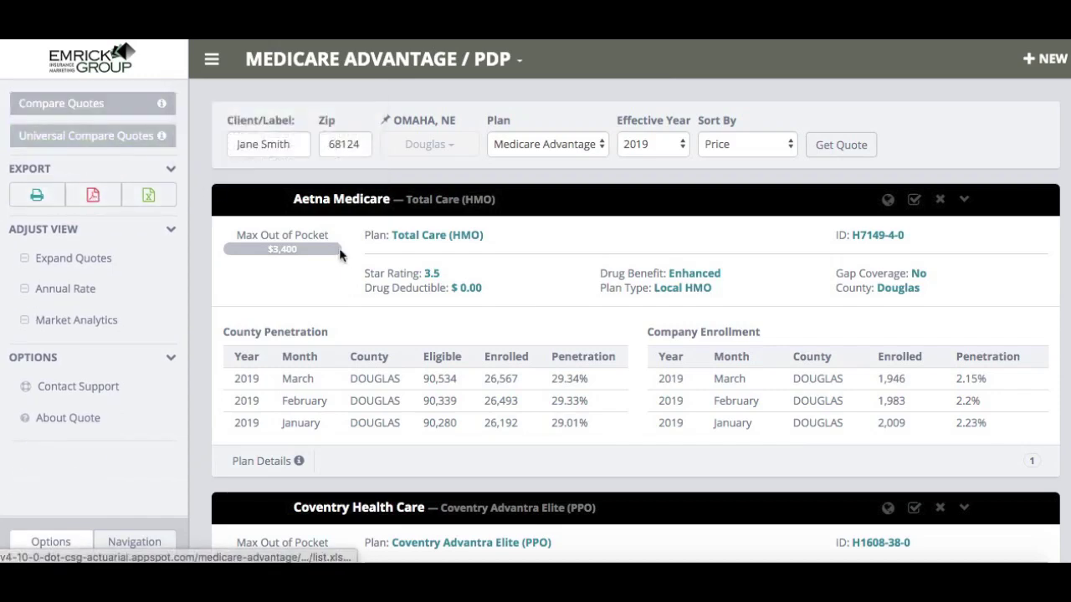
scroll(358, 323, down, 2)
scroll(358, 328, up, 1)
scroll(358, 329, up, 1)
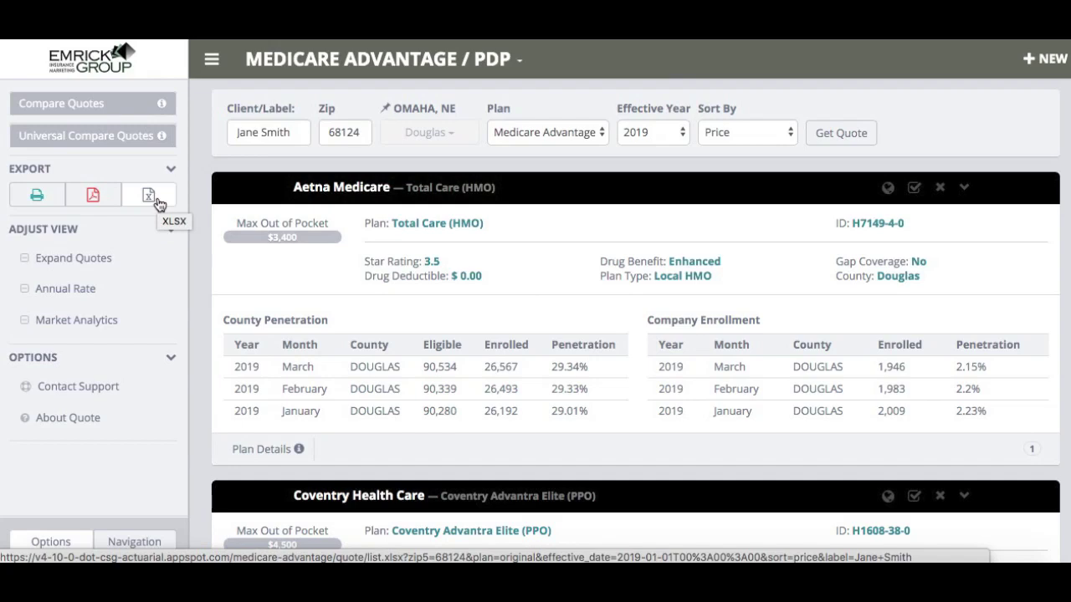
Change the plan type to Medicare Part D and run the quote
click(559, 136)
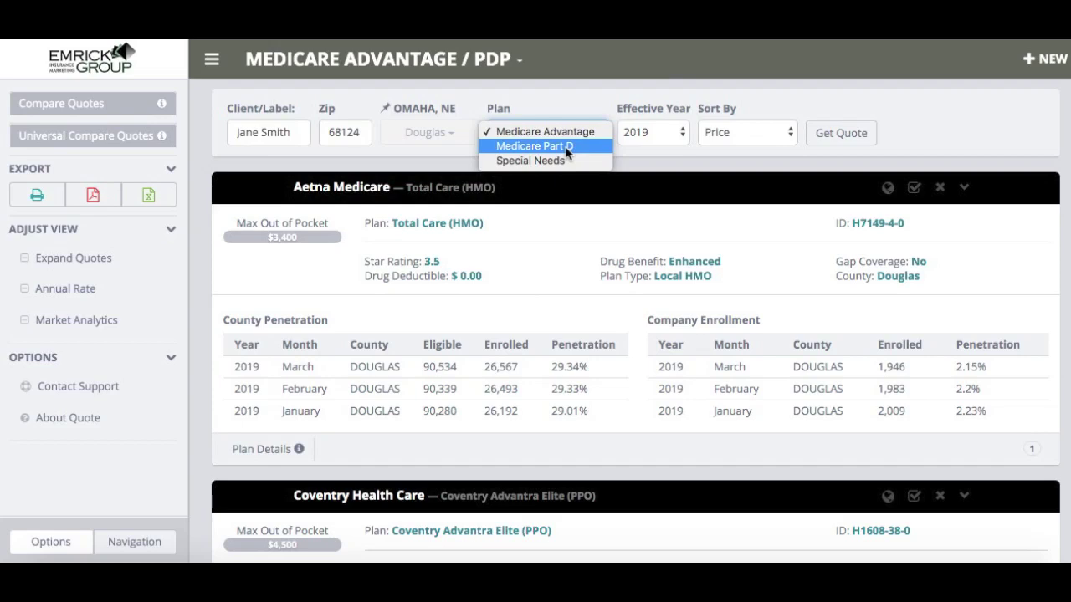
click(567, 146)
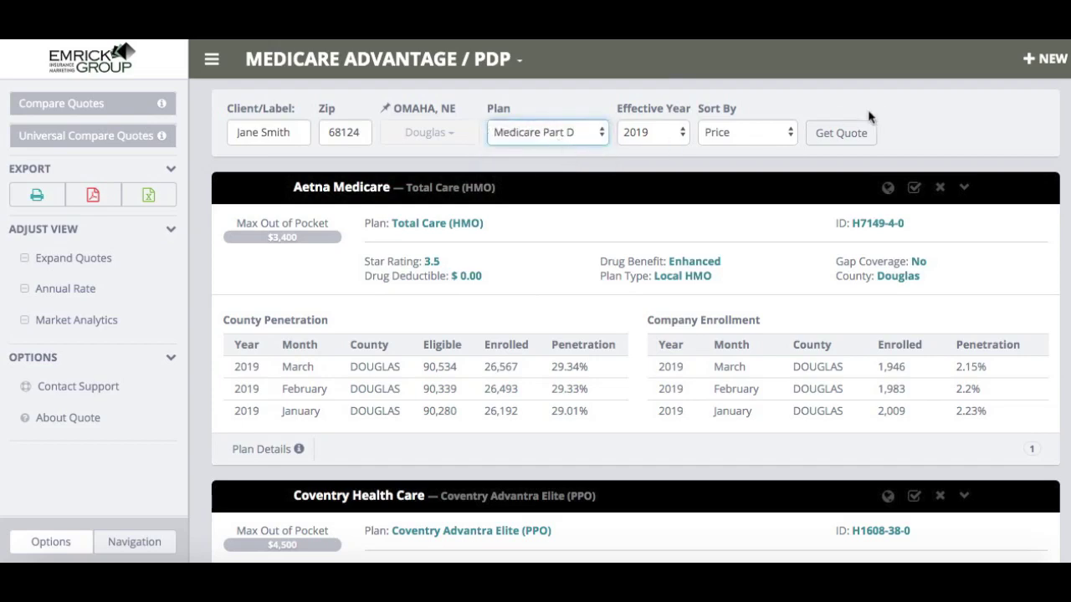
click(853, 136)
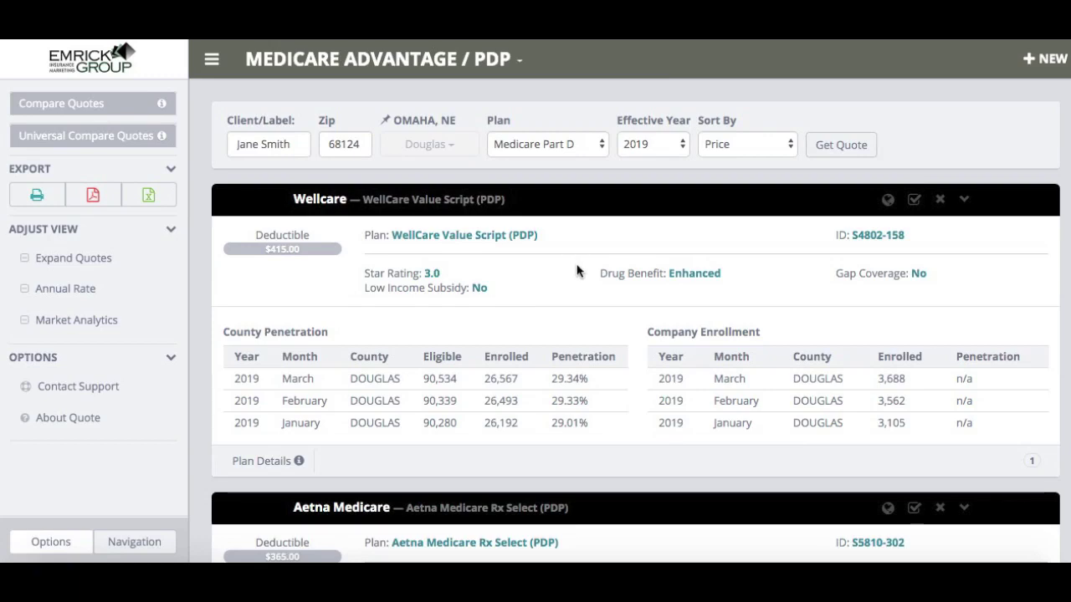
Look over the Part D plans and select WellCare Value Script and Aetna Medicare Rx Select for comparison
scroll(577, 271, down, 4)
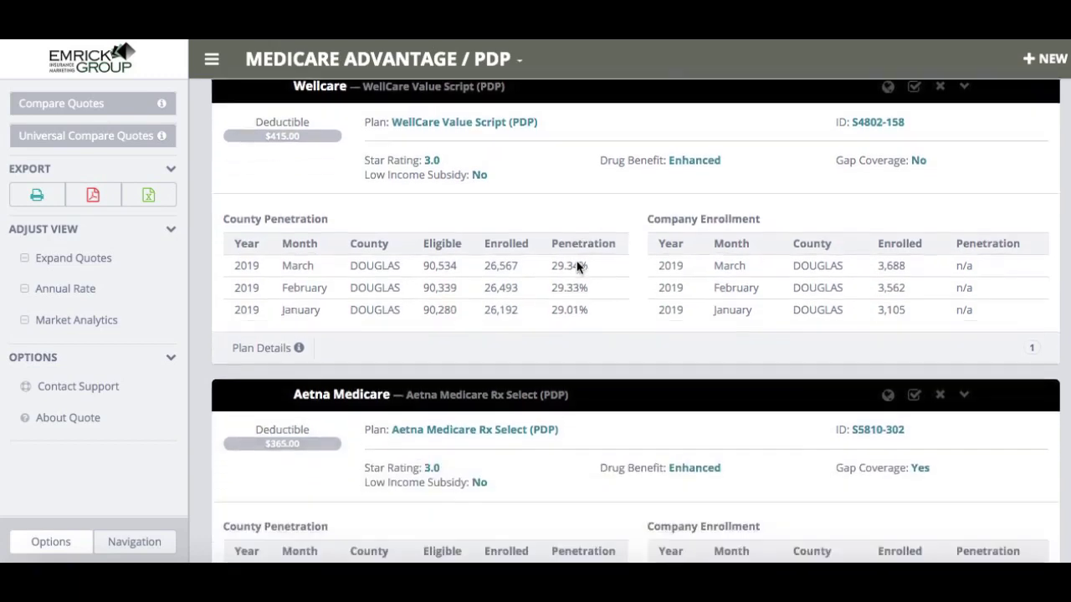
scroll(577, 266, down, 5)
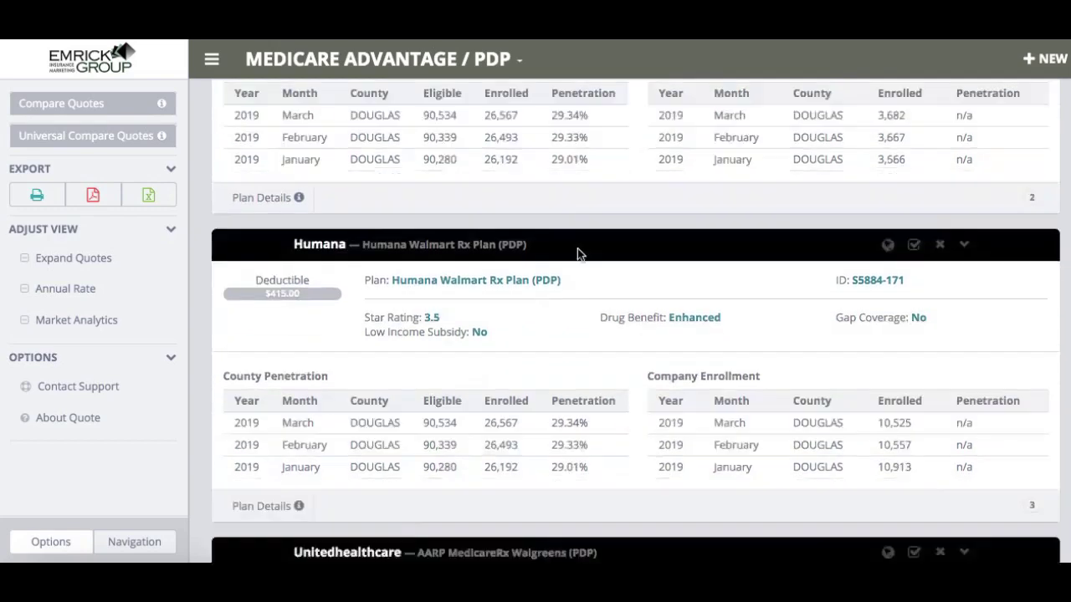
scroll(577, 248, up, 9)
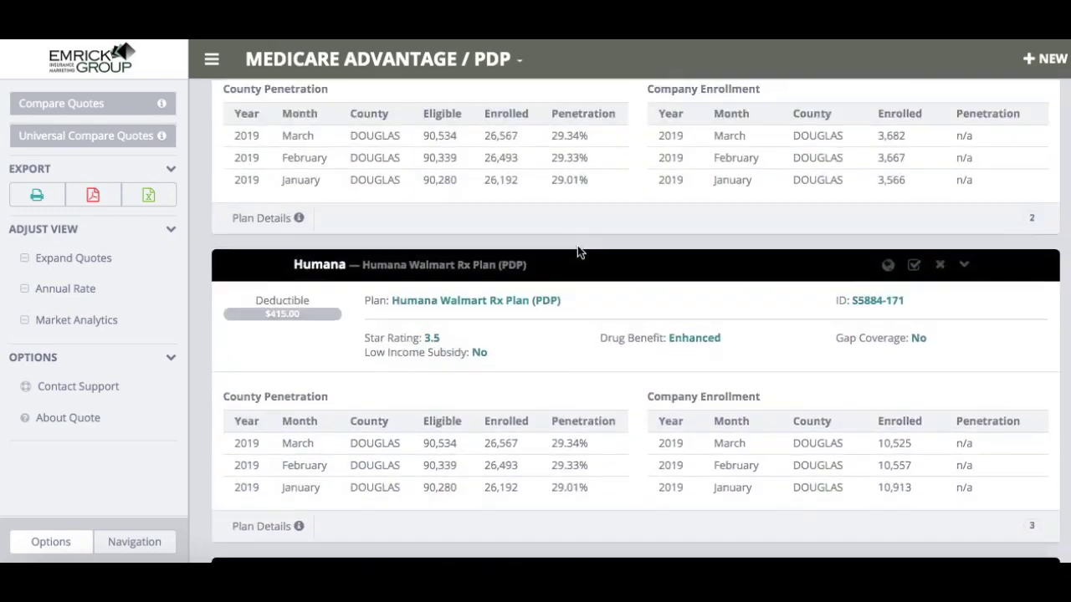
scroll(577, 251, up, 1)
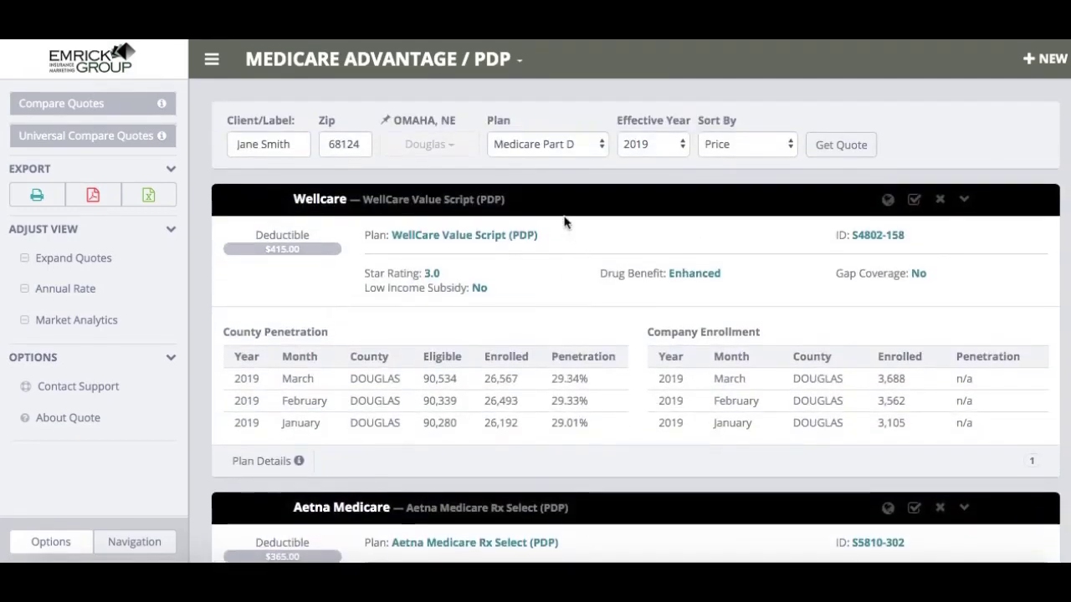
click(559, 204)
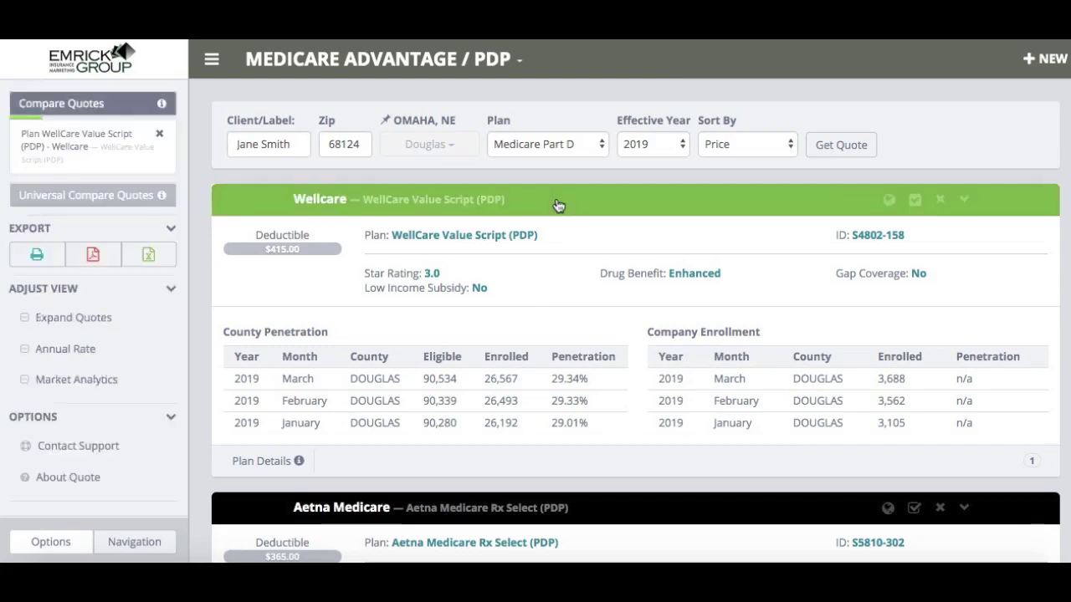
click(499, 512)
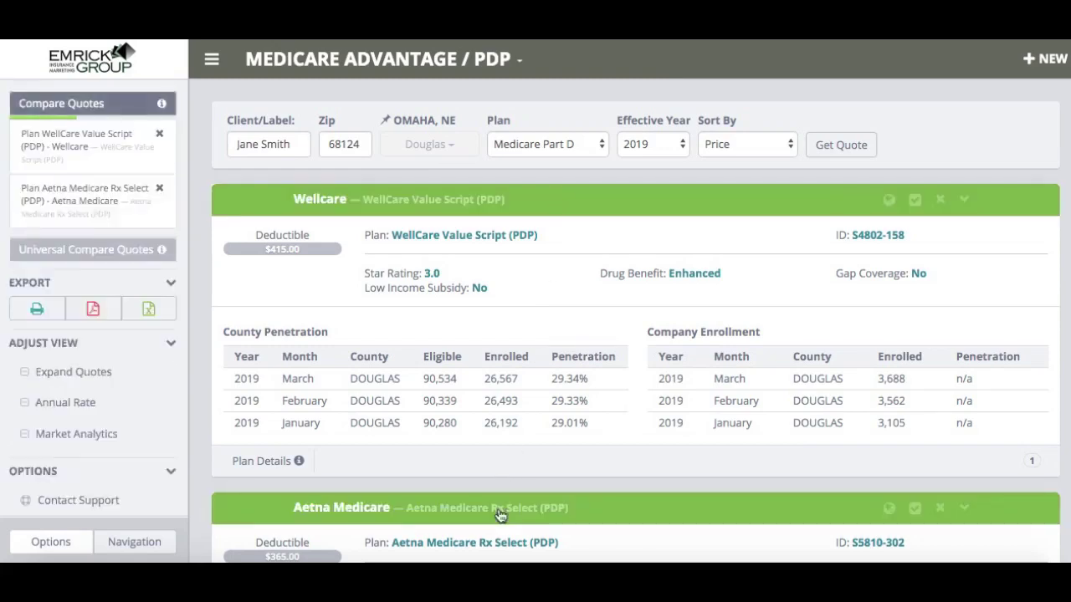
Change the plan type to Special Needs, run the quote and look over the listed plans
click(544, 142)
click(540, 157)
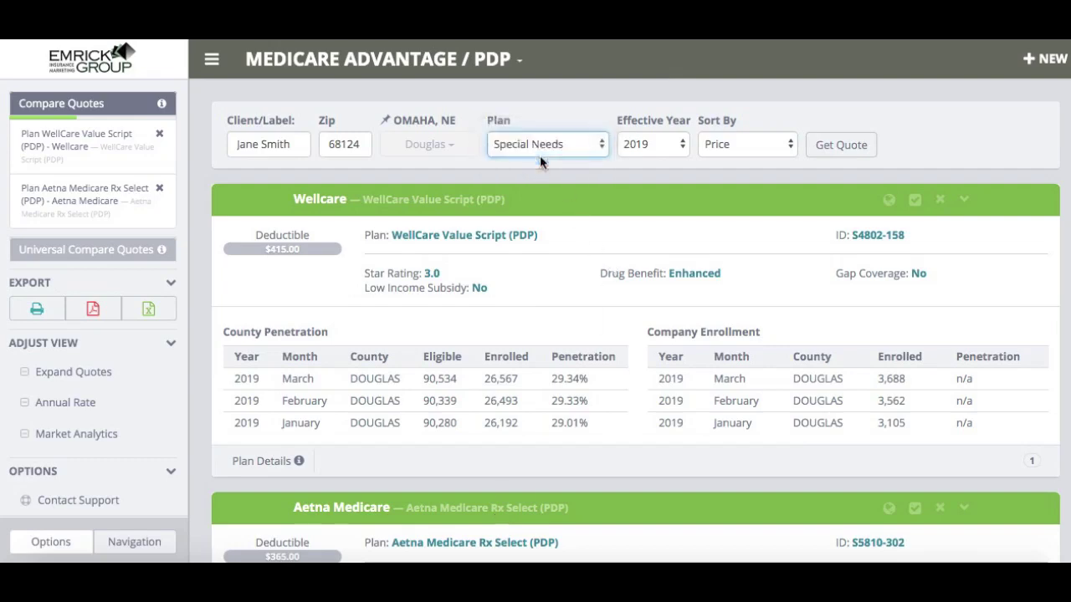
click(841, 146)
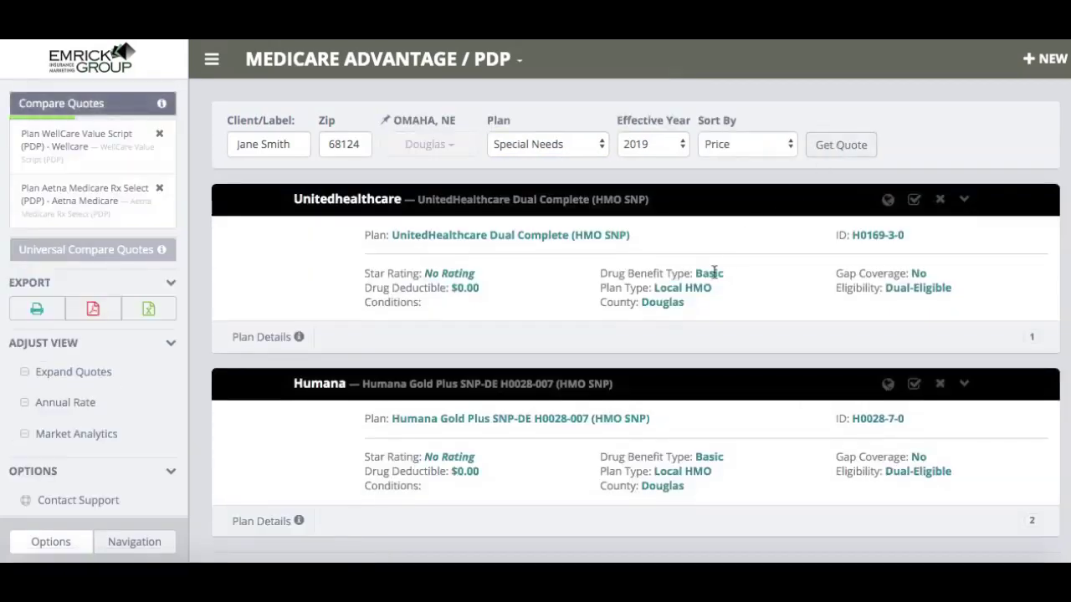
scroll(713, 273, down, 1)
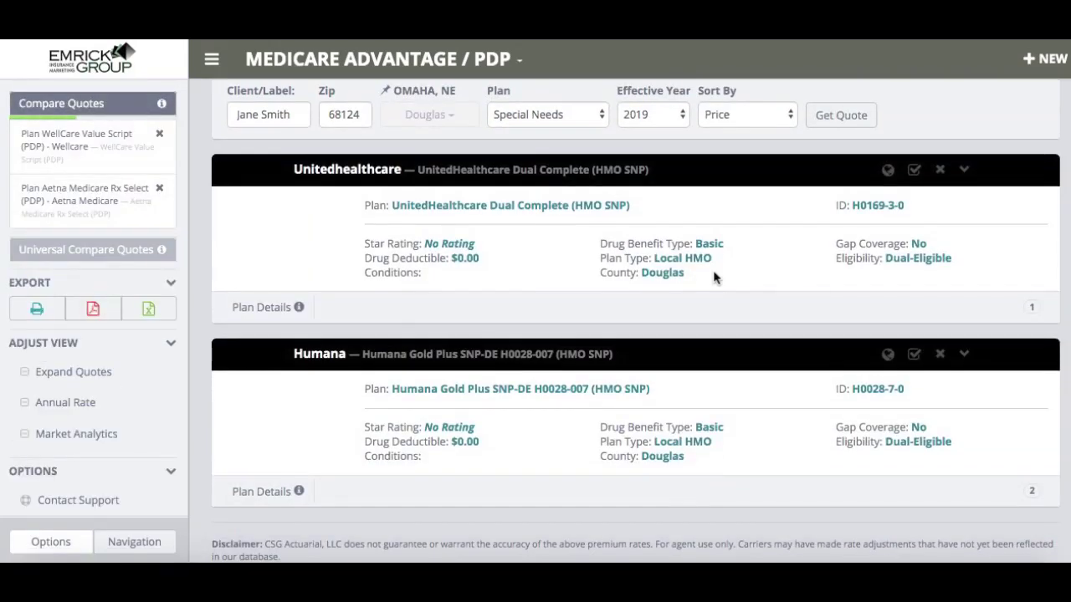
scroll(713, 276, down, 1)
scroll(713, 270, up, 2)
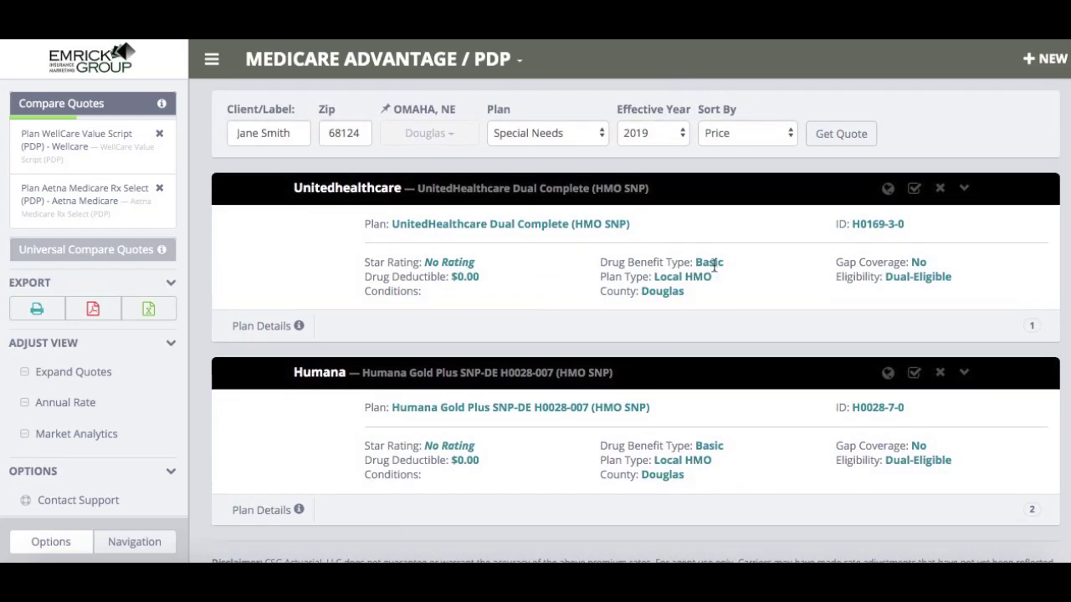
Add UnitedHealthcare Dual Complete to the comparison and view it beside the two Part D plans
click(637, 199)
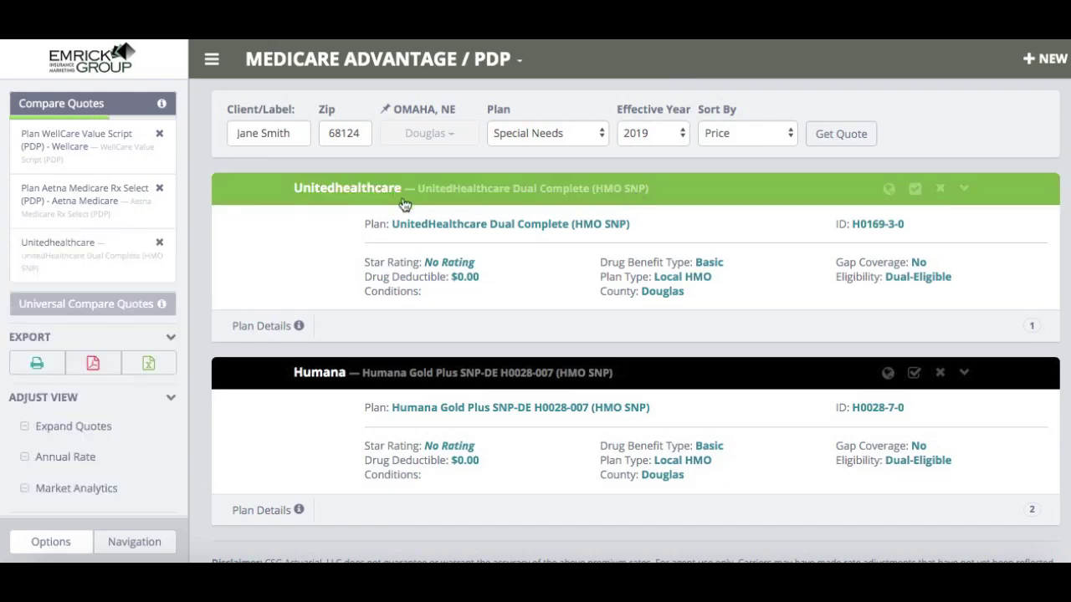
click(97, 109)
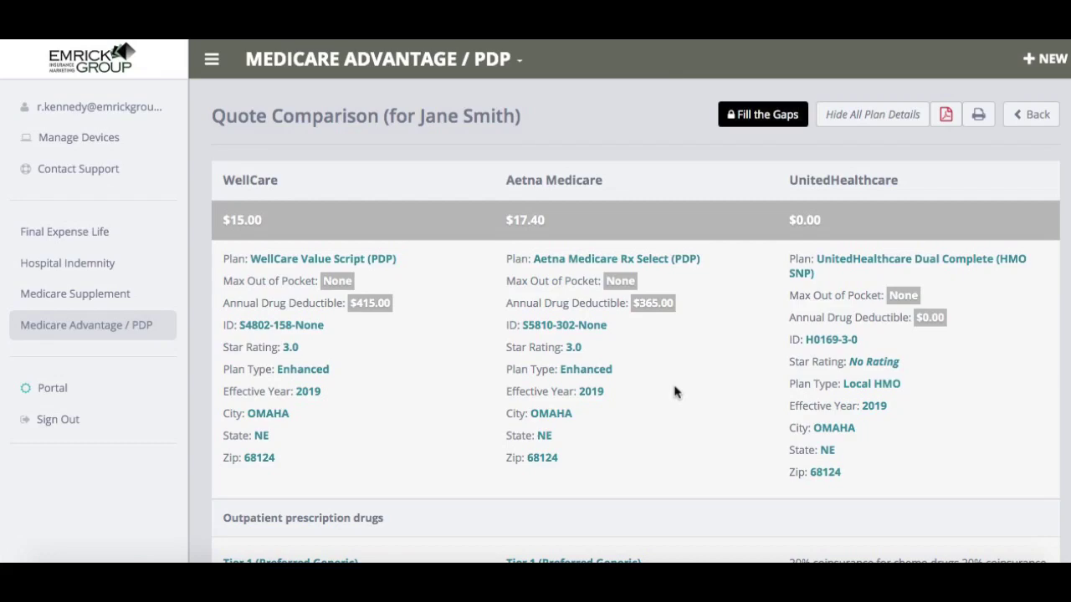
click(1034, 121)
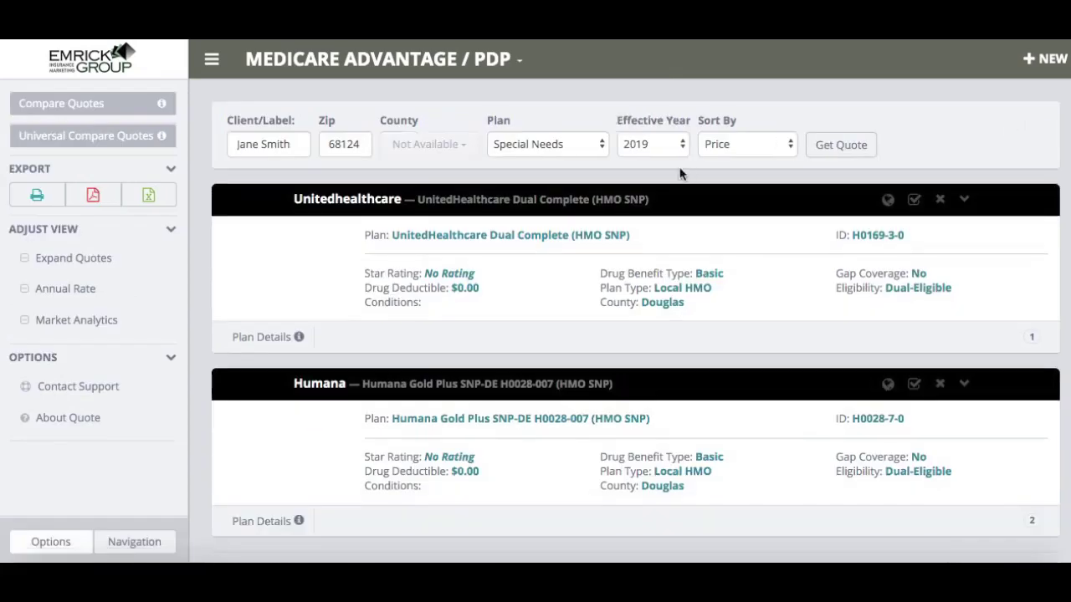
Change the plan type back to Medicare Advantage and run the quote
click(573, 142)
click(544, 112)
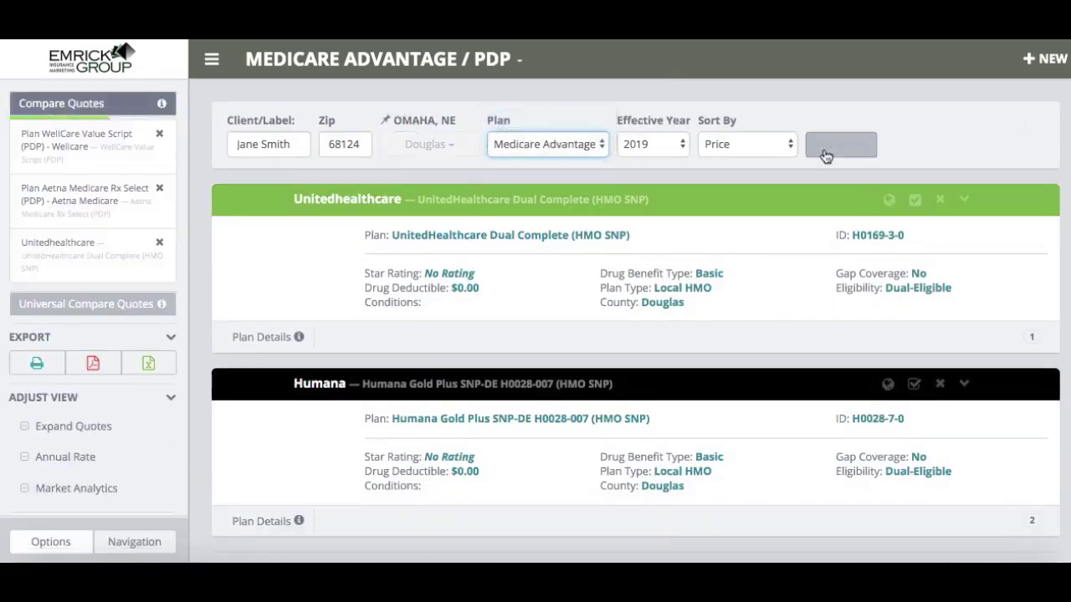
click(851, 153)
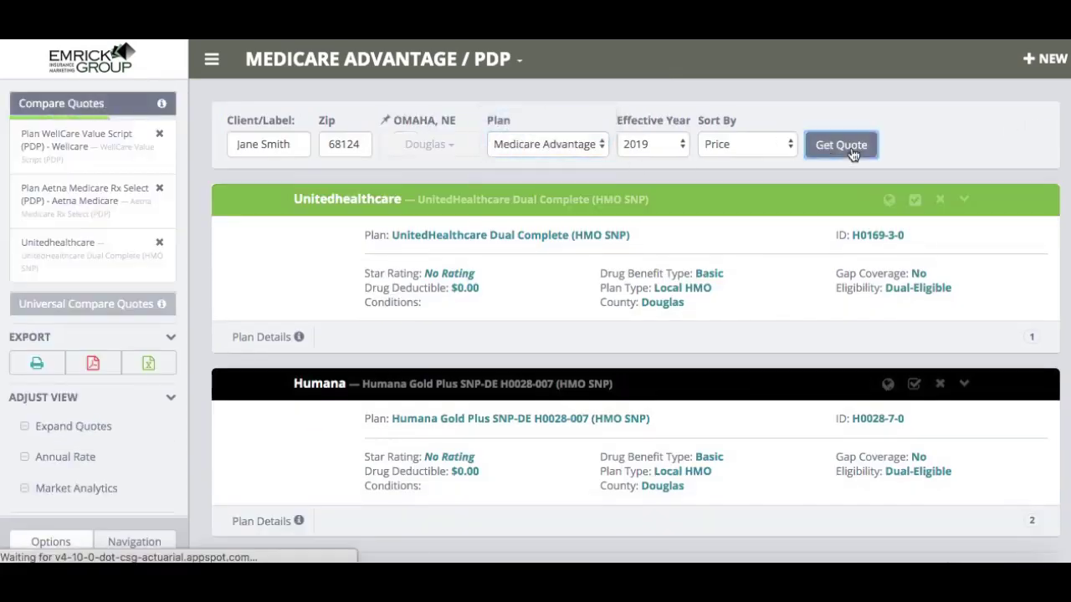